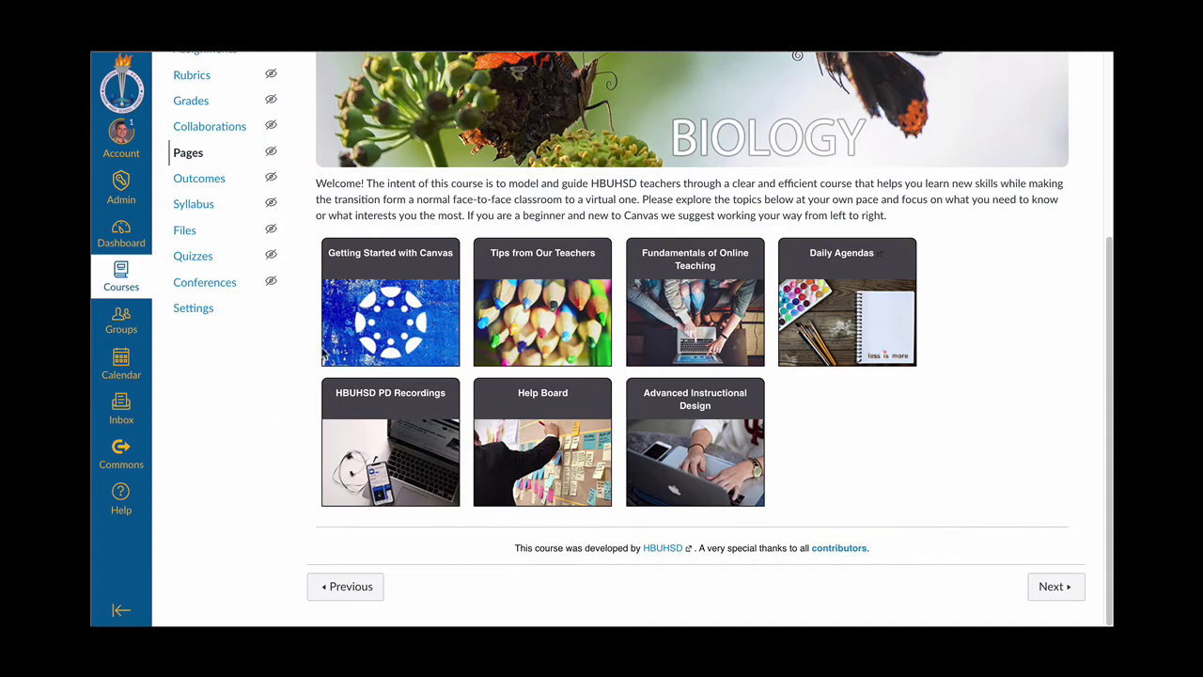
Open the Sample Home Pages module in Canvas Commons and preview its contents
{"action": "left_click", "coordinate": [125, 451]}
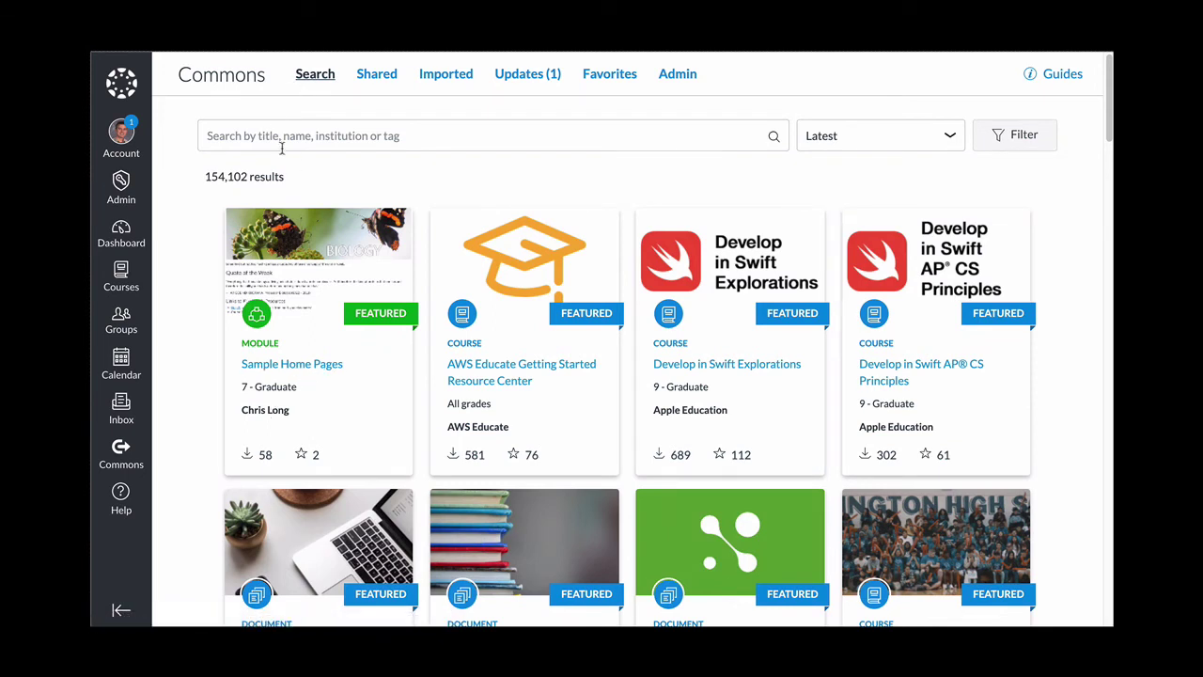
{"action": "left_click", "coordinate": [296, 370]}
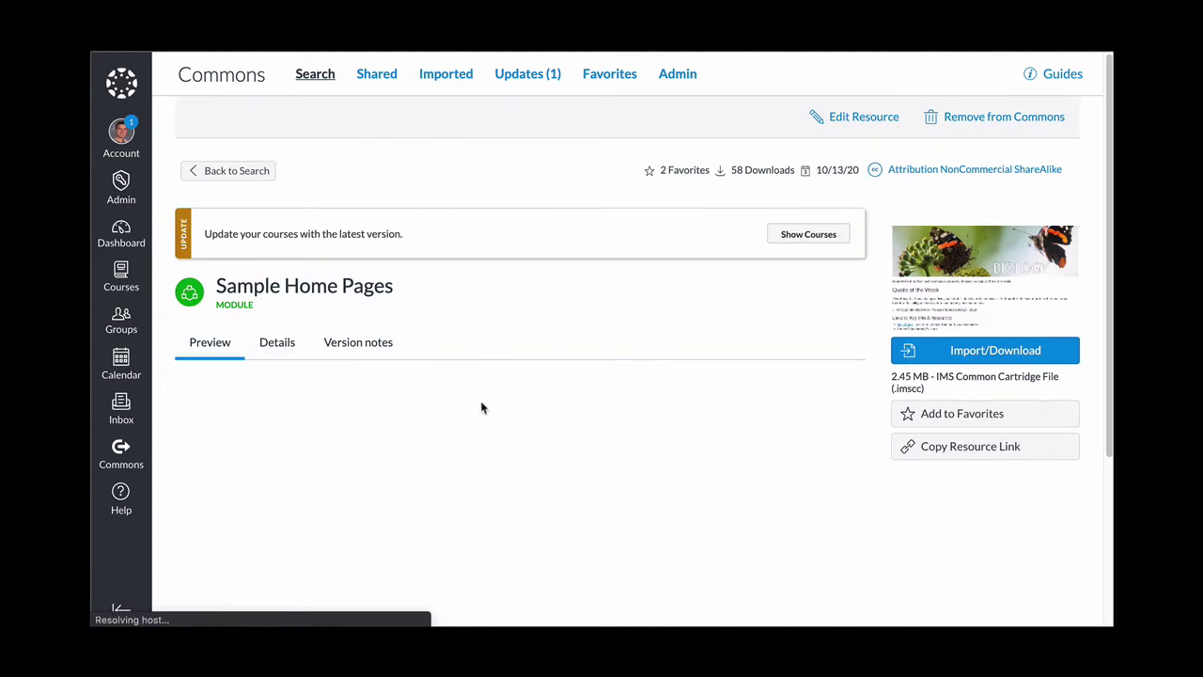
{"action": "scroll", "coordinate": [667, 492], "scroll_direction": "down", "scroll_amount": 1}
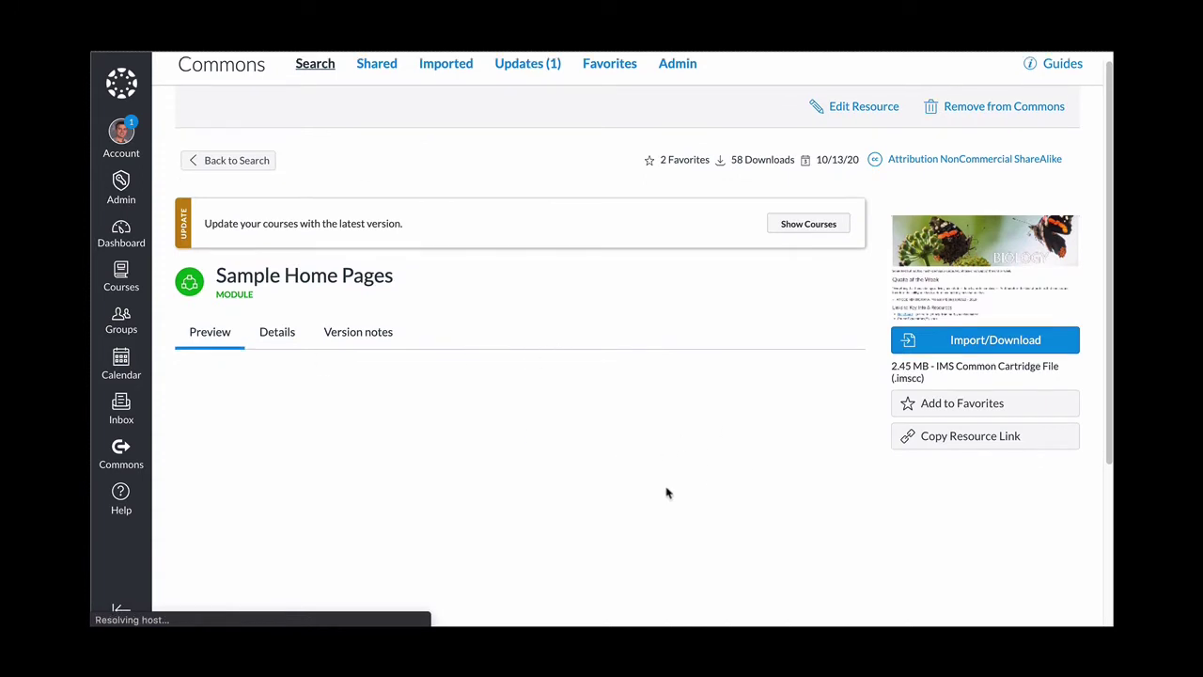
{"action": "scroll", "coordinate": [666, 492], "scroll_direction": "down", "scroll_amount": 1}
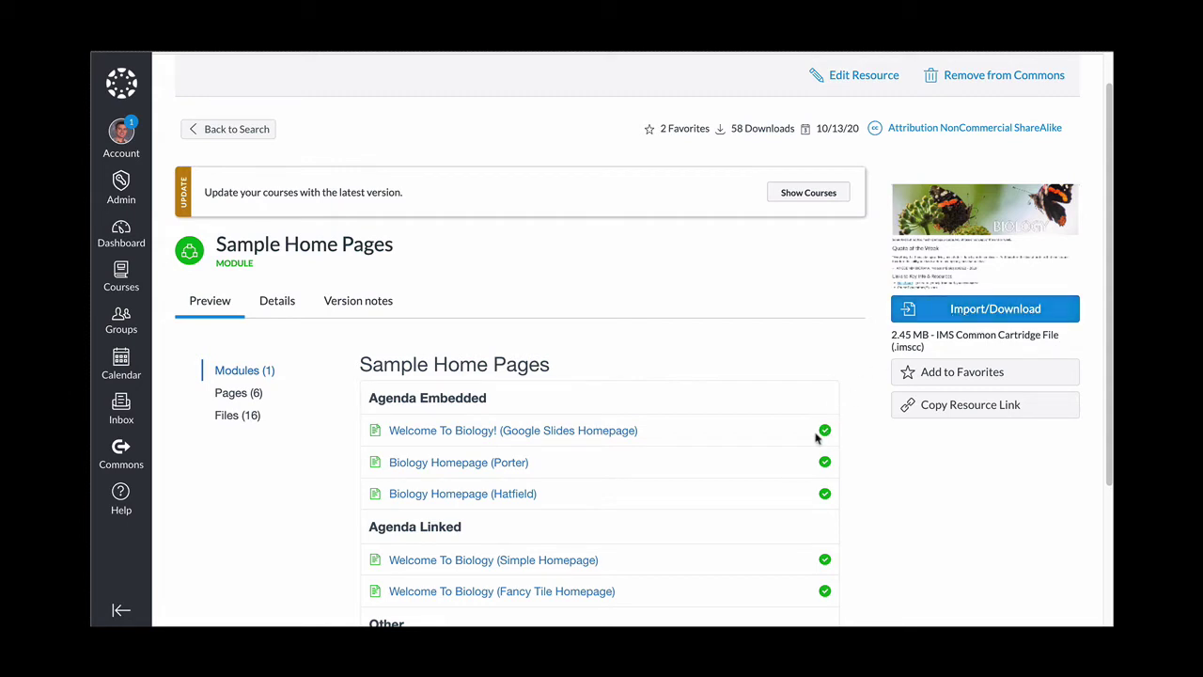
Import the Sample Home Pages module into the course named Delete
{"action": "left_click", "coordinate": [971, 313]}
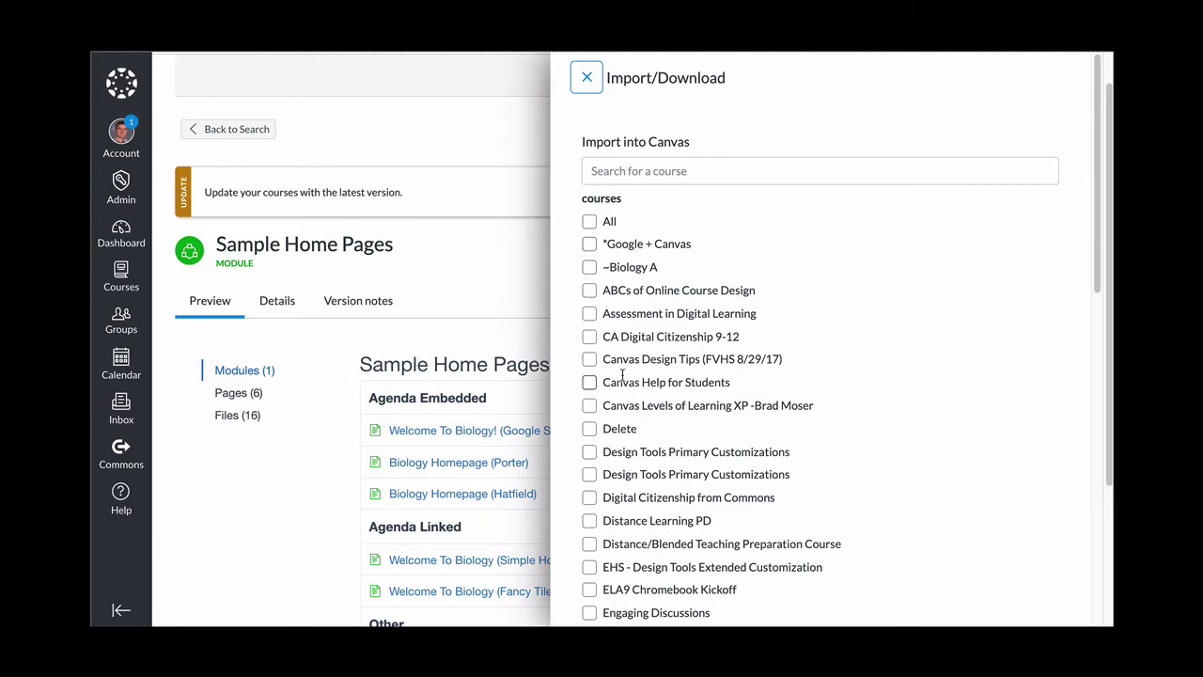
{"action": "left_click", "coordinate": [589, 430]}
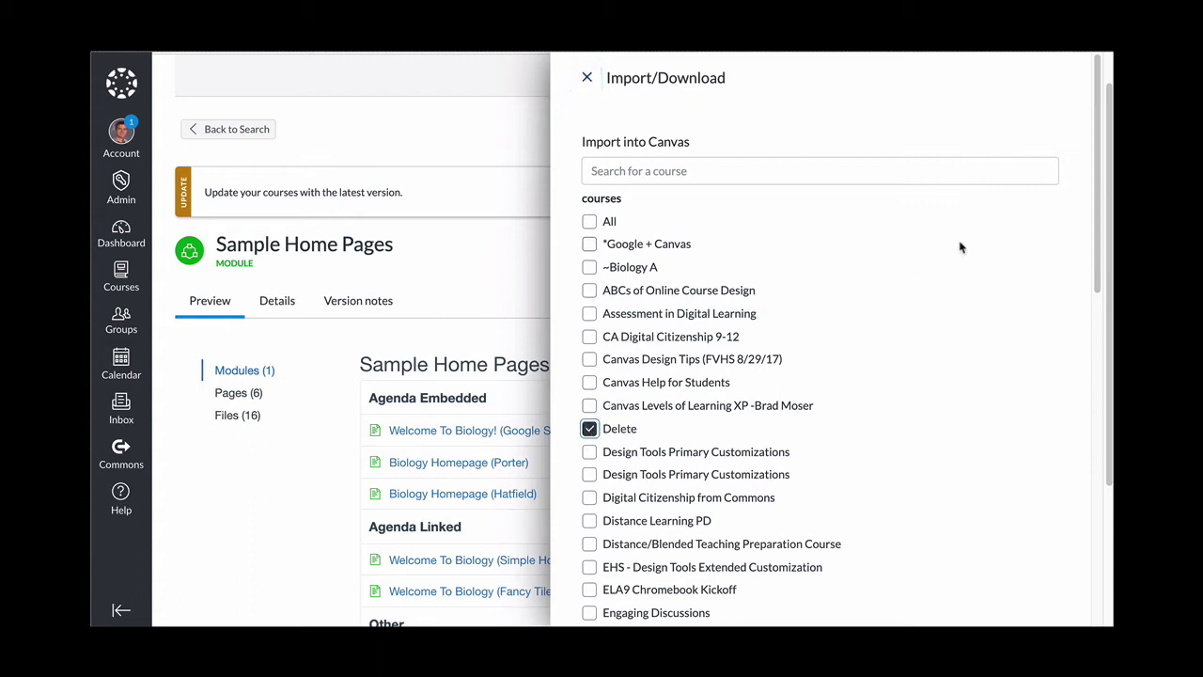
{"action": "left_click_drag", "start_coordinate": [1097, 286], "coordinate": [1097, 616]}
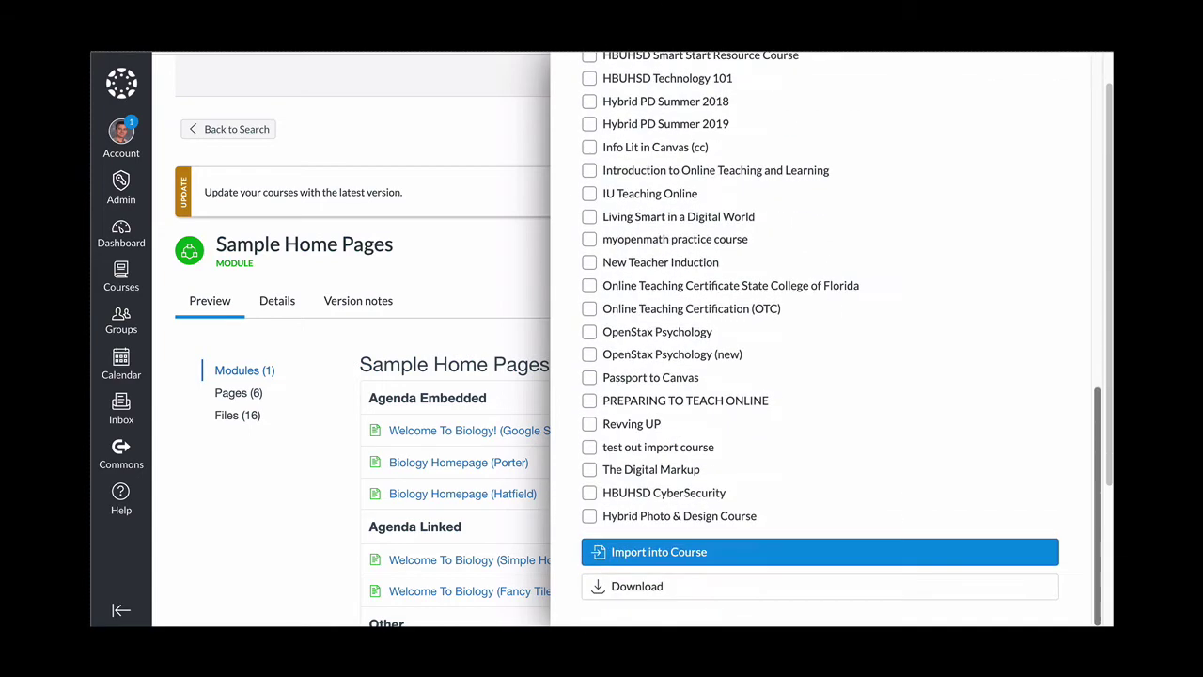
{"action": "left_click", "coordinate": [649, 555]}
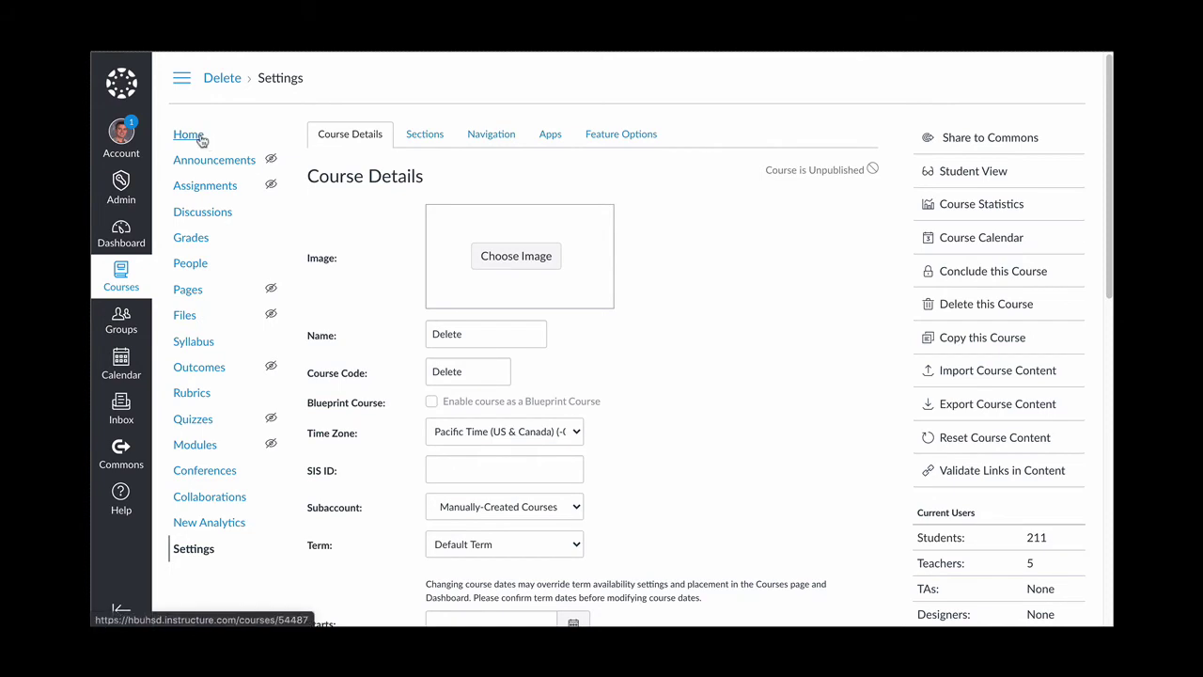
Go to the Delete course's home and open the page "Welcome To Biology! (Google Slides Homepage)"
{"action": "key", "text": "Tab"}
{"action": "key", "text": "Return"}
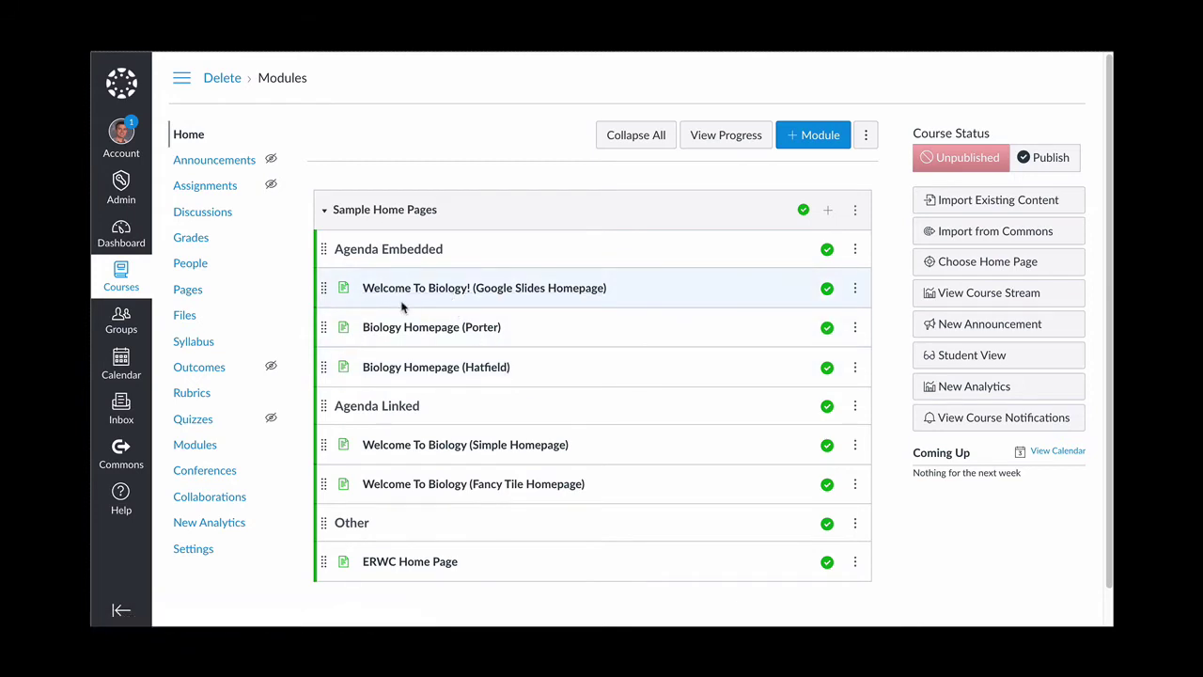
{"action": "left_click", "coordinate": [478, 290]}
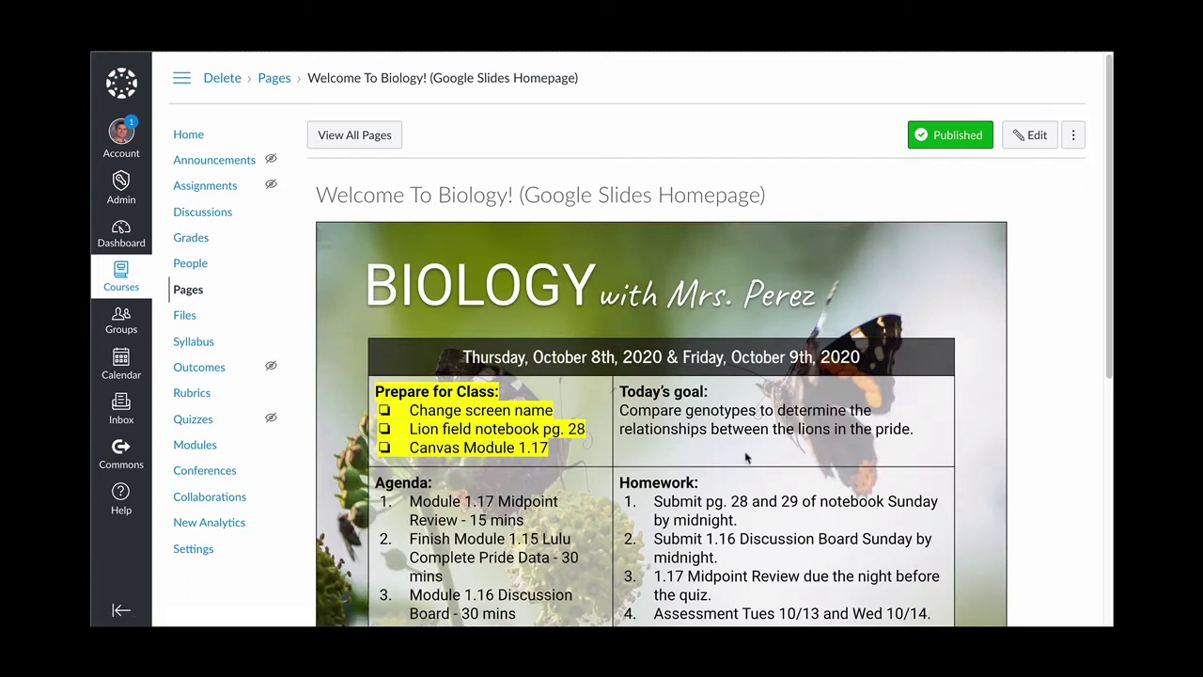
Examine the Google Slides homepage's embedded agenda, Quote of the Week and Links to Key Info & Resources
{"action": "scroll", "coordinate": [747, 457], "scroll_direction": "down", "scroll_amount": 2}
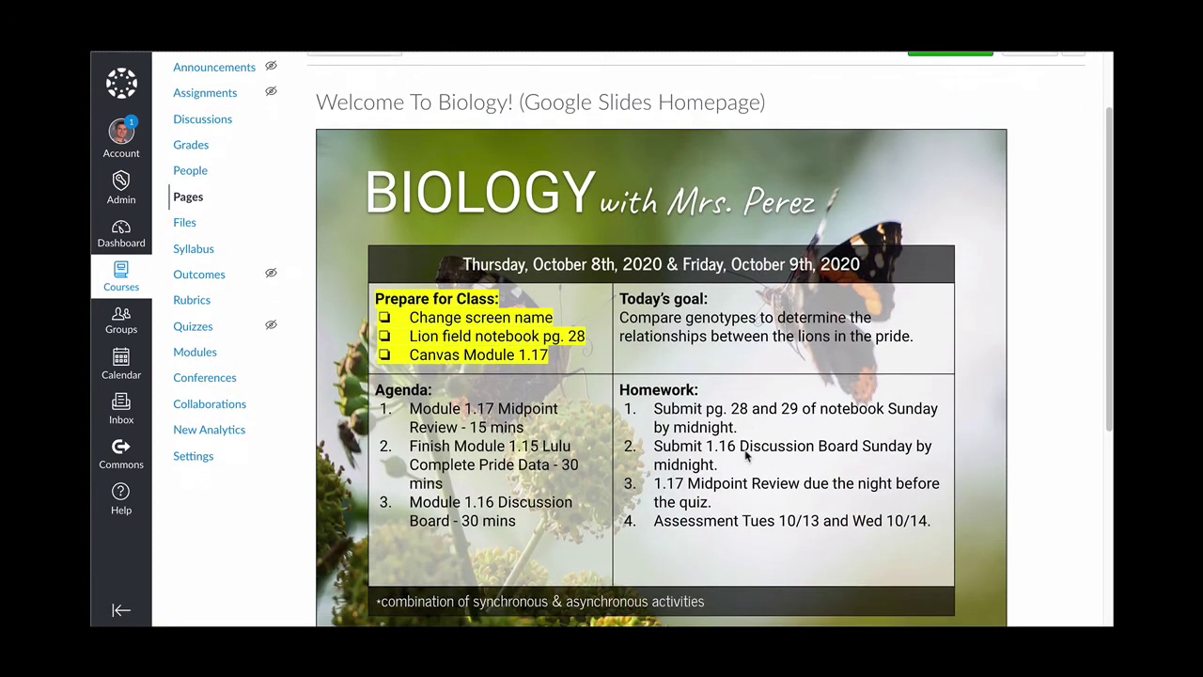
{"action": "scroll", "coordinate": [747, 458], "scroll_direction": "down", "scroll_amount": 1}
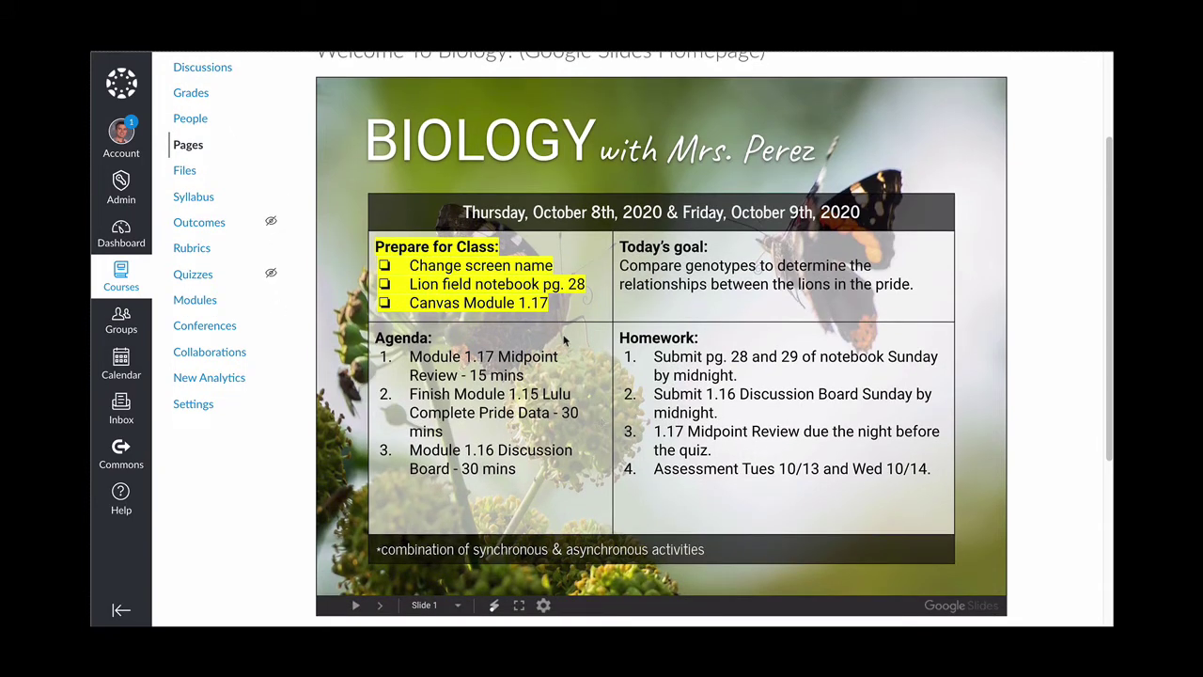
{"action": "scroll", "coordinate": [564, 341], "scroll_direction": "down", "scroll_amount": 4}
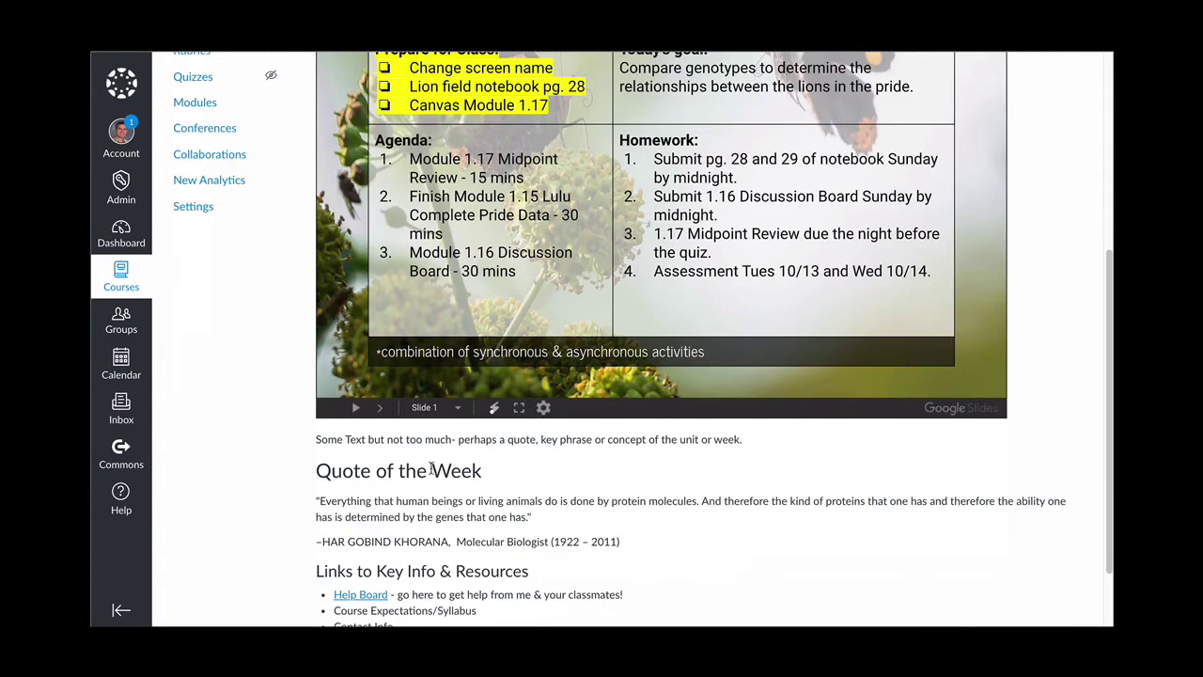
{"action": "scroll", "coordinate": [365, 583], "scroll_direction": "down", "scroll_amount": 1}
{"action": "scroll", "coordinate": [433, 504], "scroll_direction": "up", "scroll_amount": 6}
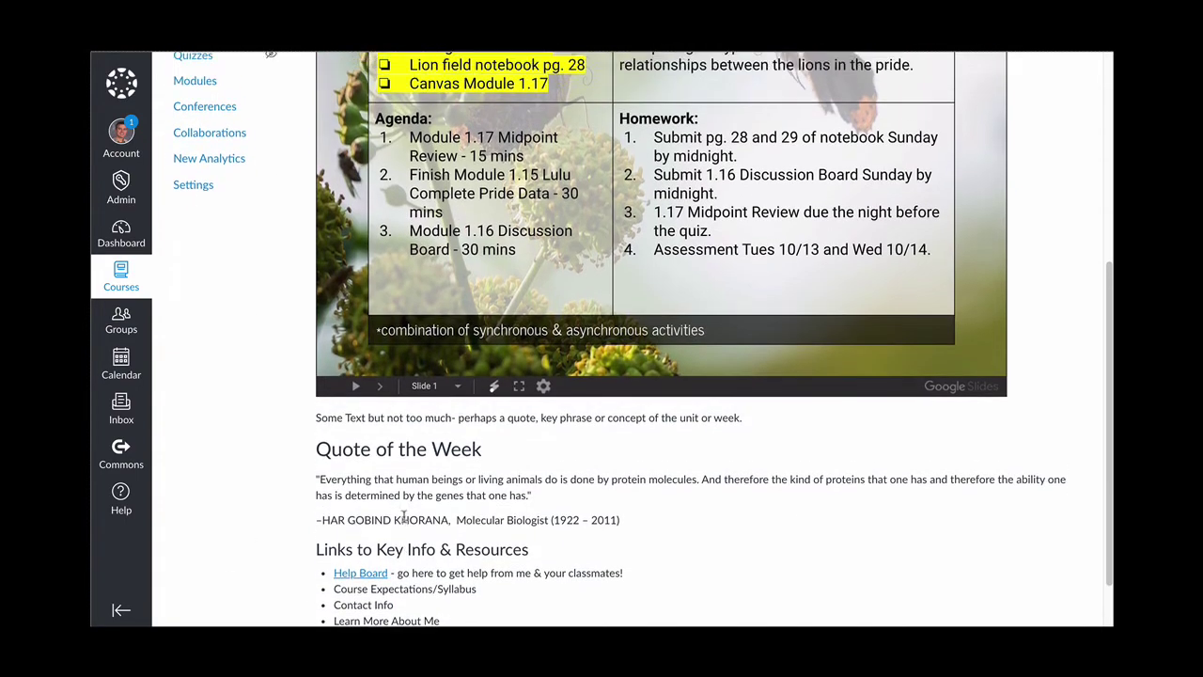
{"action": "scroll", "coordinate": [404, 515], "scroll_direction": "up", "scroll_amount": 2}
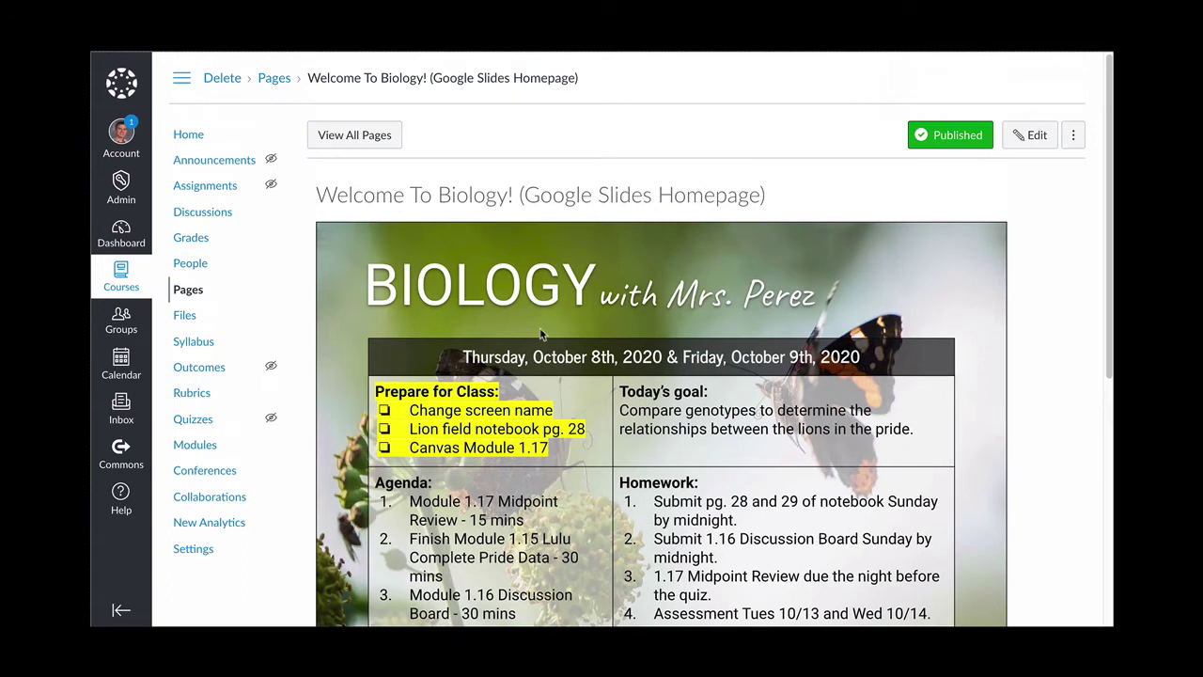
{"action": "scroll", "coordinate": [541, 334], "scroll_direction": "down", "scroll_amount": 2}
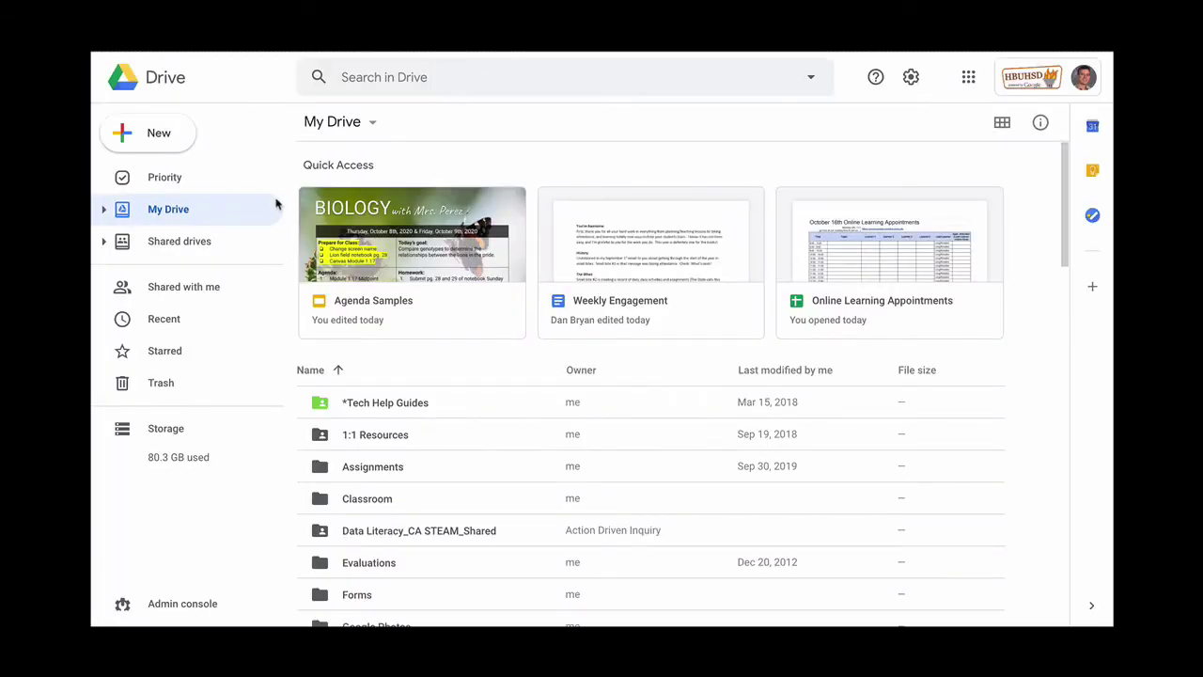
In Google Drive, open the Agenda Samples presentation from the Agenda Templates folder of the EdTech Help Guides shared drive
{"action": "left_click", "coordinate": [160, 246]}
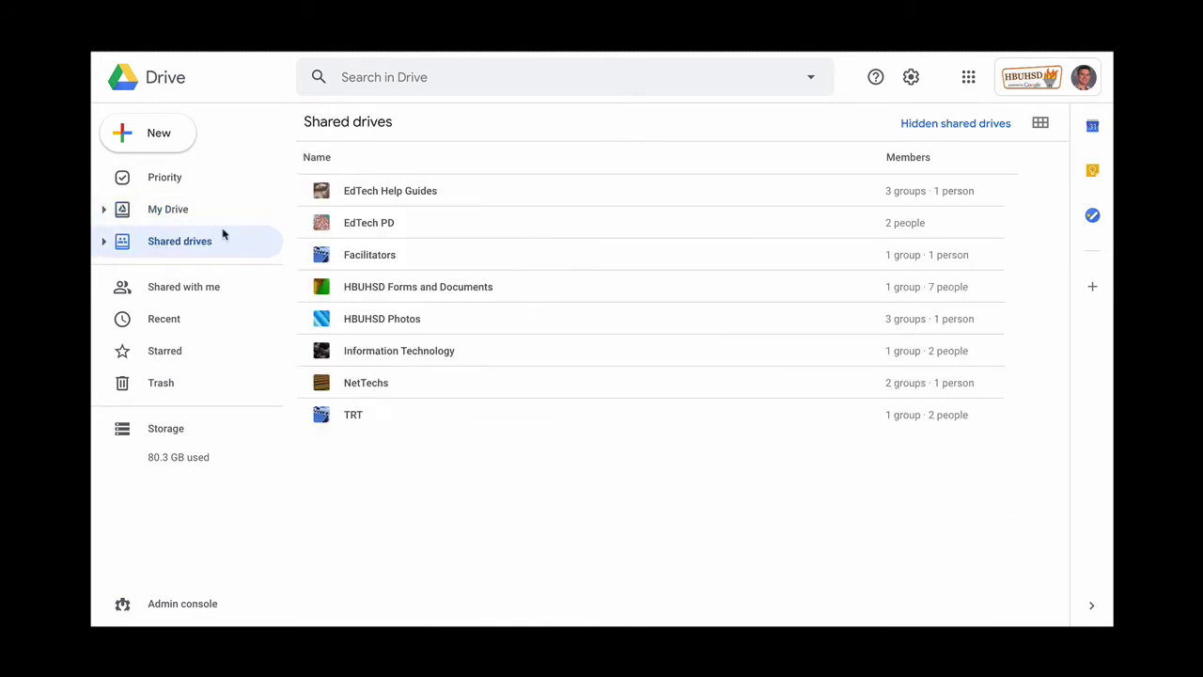
{"action": "double_click", "coordinate": [381, 191]}
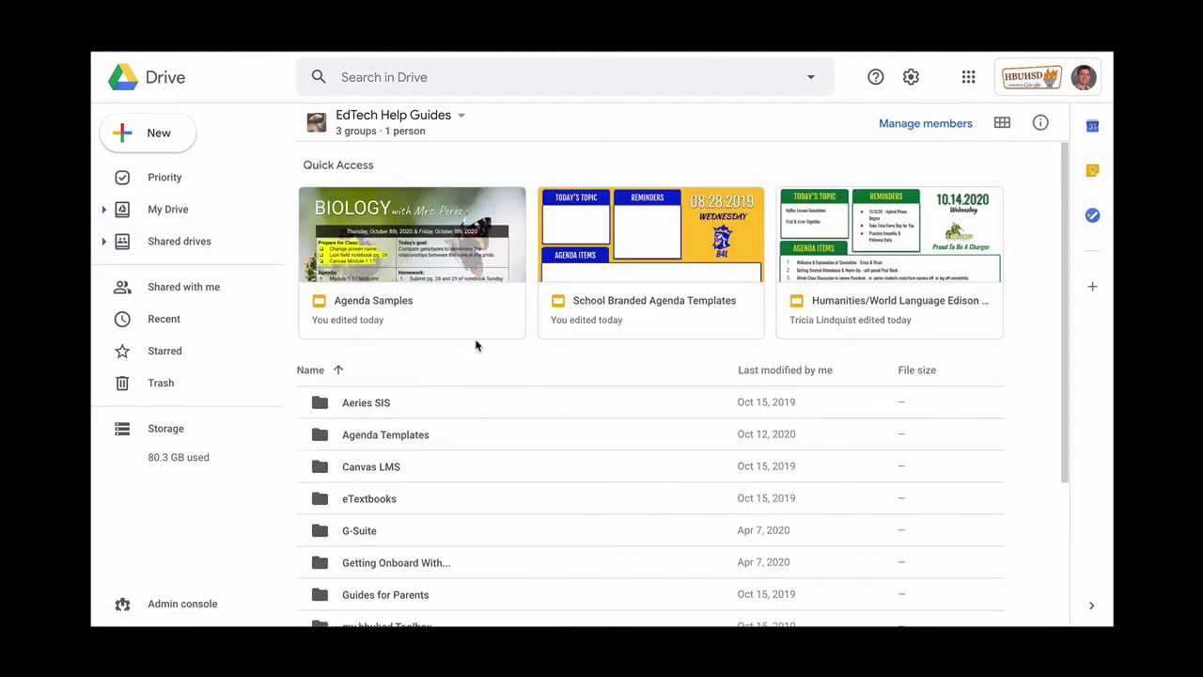
{"action": "left_click", "coordinate": [401, 439]}
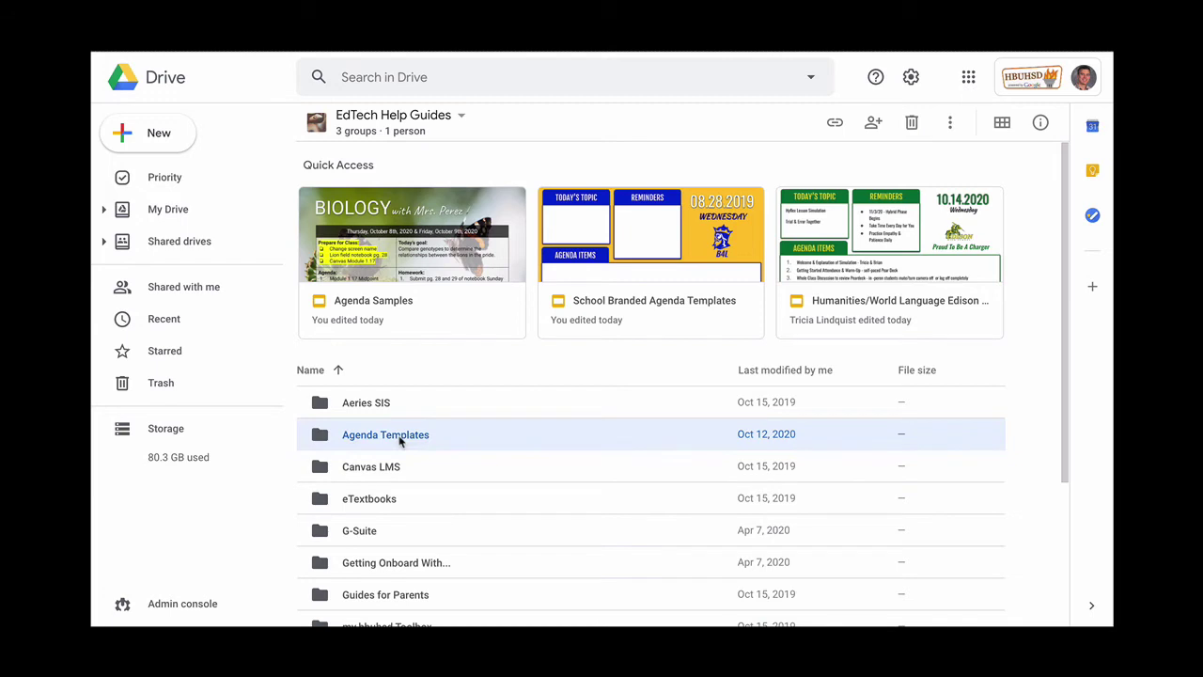
{"action": "double_click", "coordinate": [401, 442]}
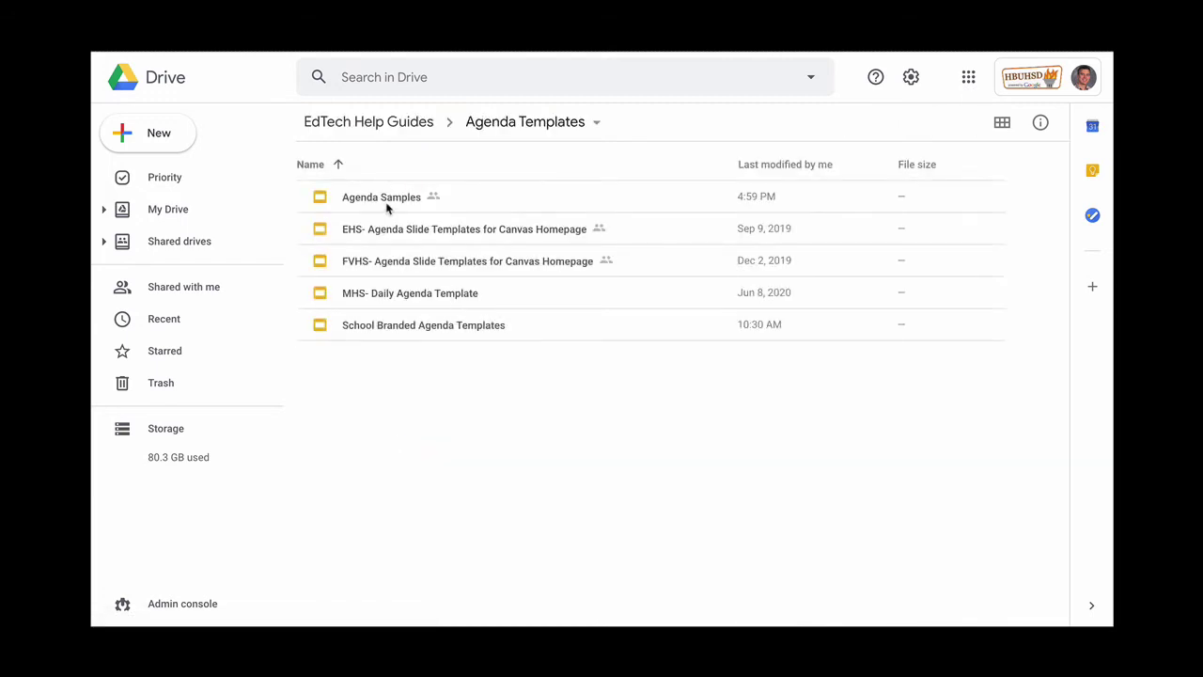
{"action": "left_click", "coordinate": [386, 205]}
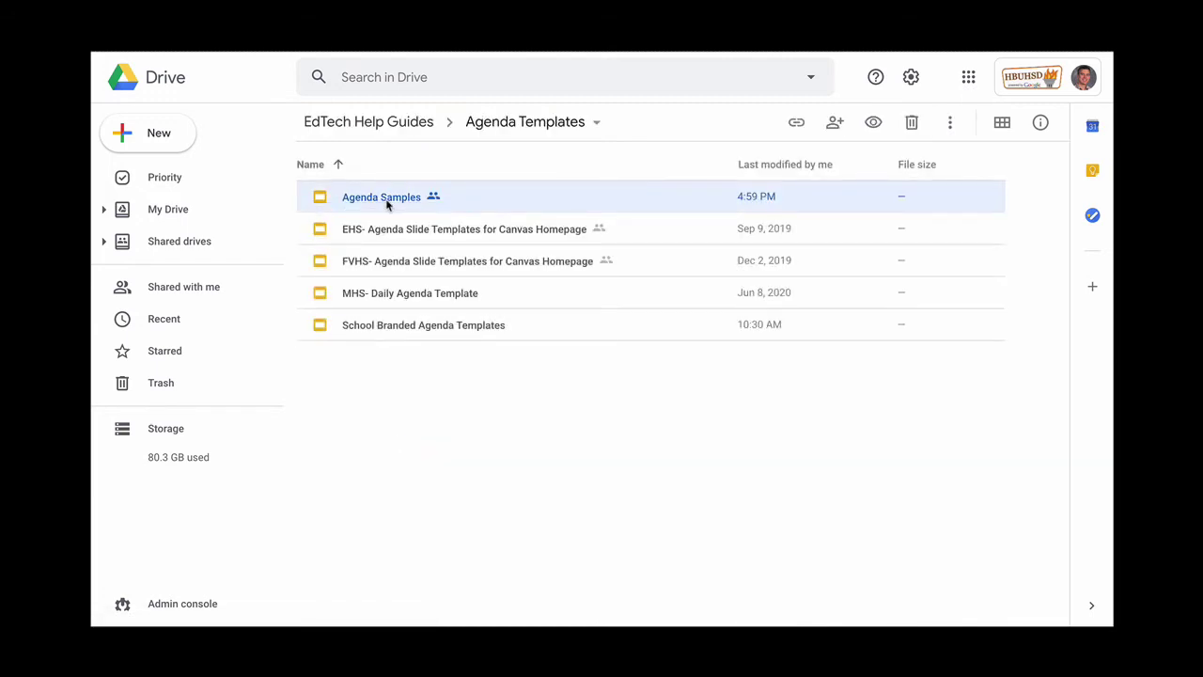
{"action": "double_click", "coordinate": [386, 201]}
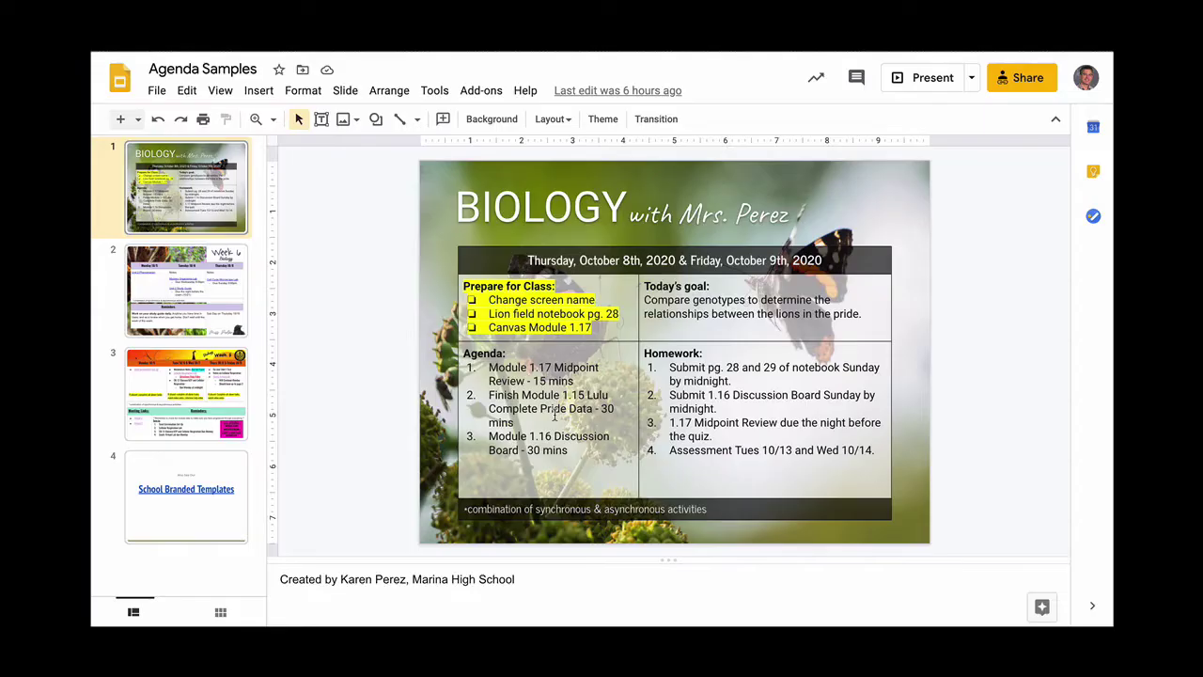
Make a copy of the entire Agenda Samples presentation
{"action": "left_click", "coordinate": [156, 91]}
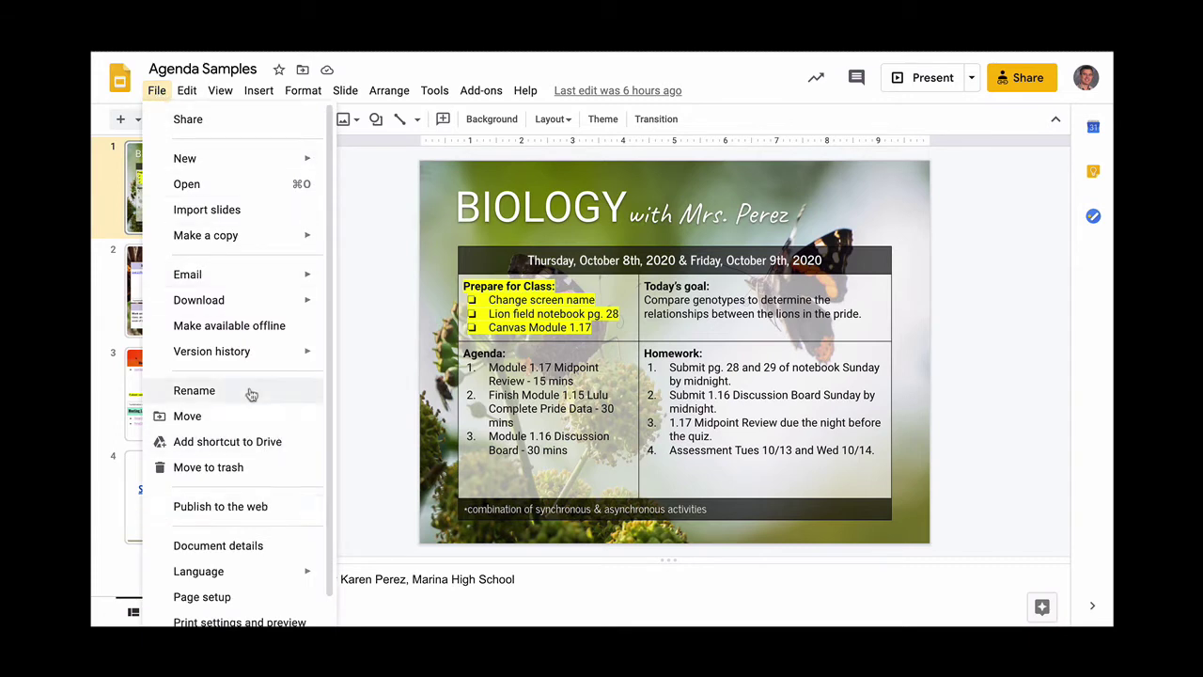
{"action": "mouse_move", "coordinate": [228, 235]}
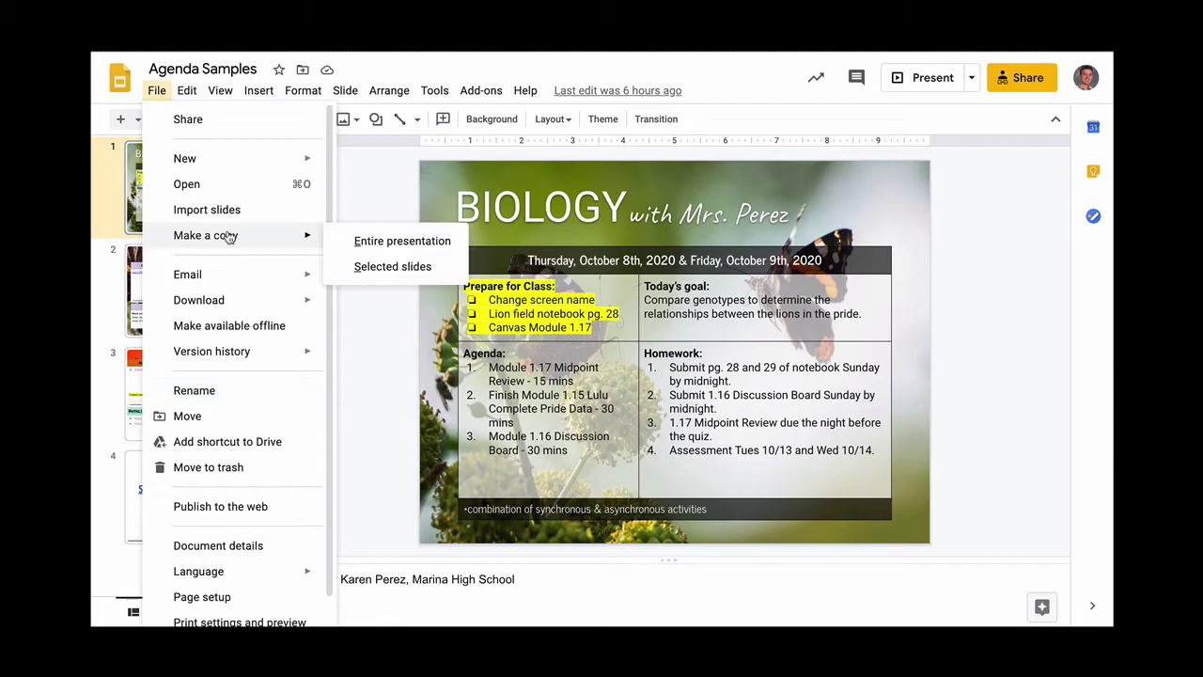
{"action": "left_click", "coordinate": [374, 243]}
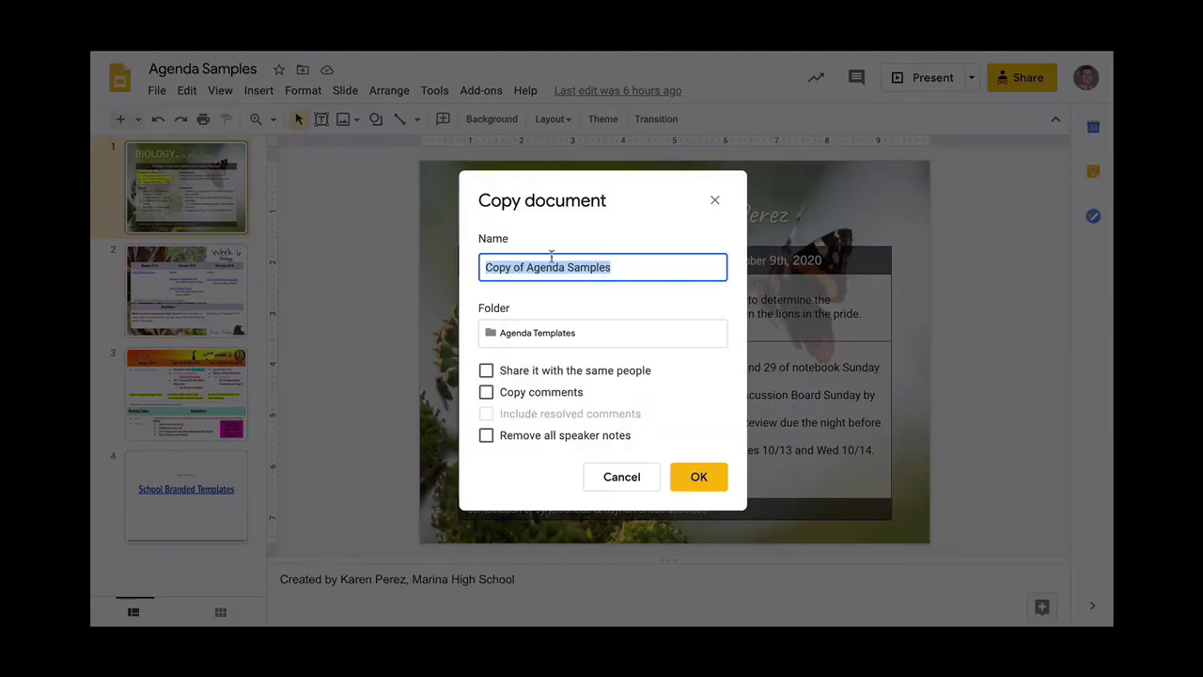
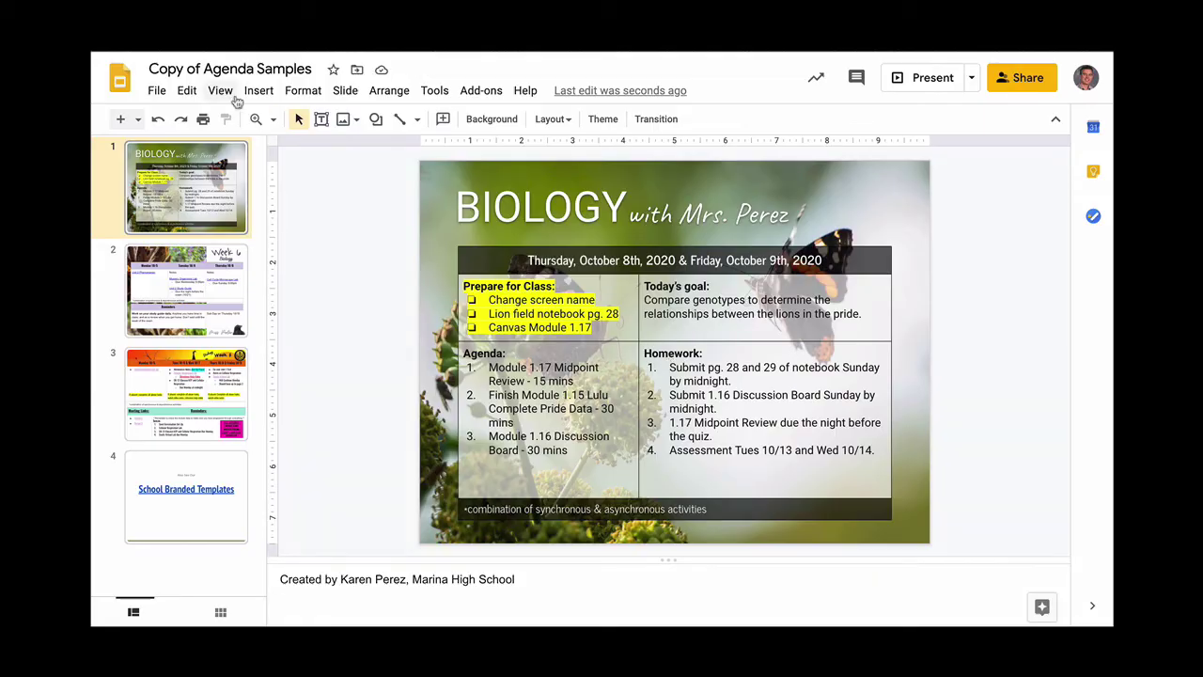
Rename the copied presentation as MY Agenda Samples
{"action": "left_click", "coordinate": [189, 70]}
{"action": "left_click_drag", "start_coordinate": [199, 69], "coordinate": [122, 62]}
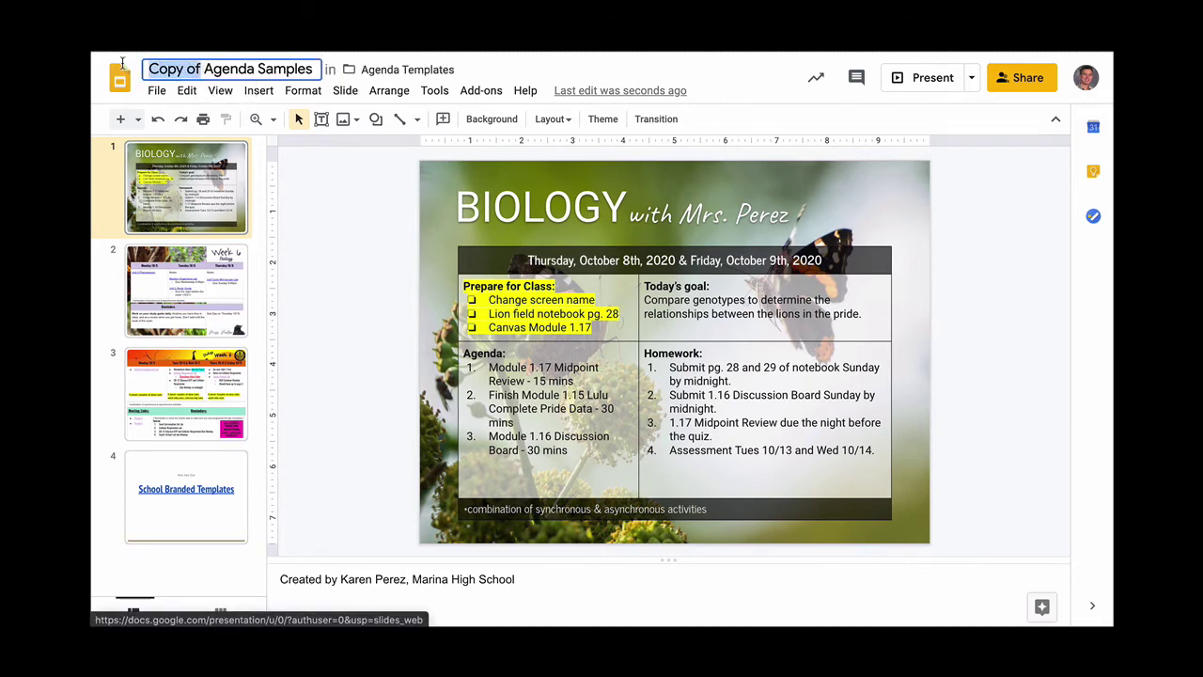
{"action": "type", "text": "MY"}
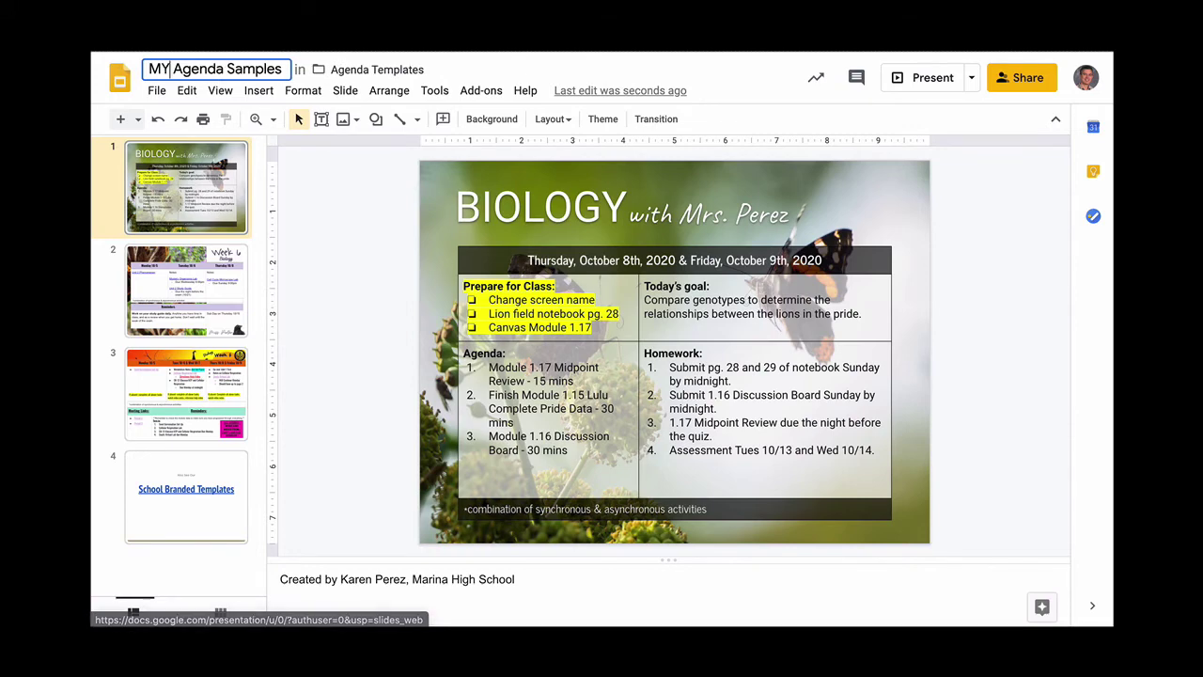
{"action": "left_click", "coordinate": [193, 322]}
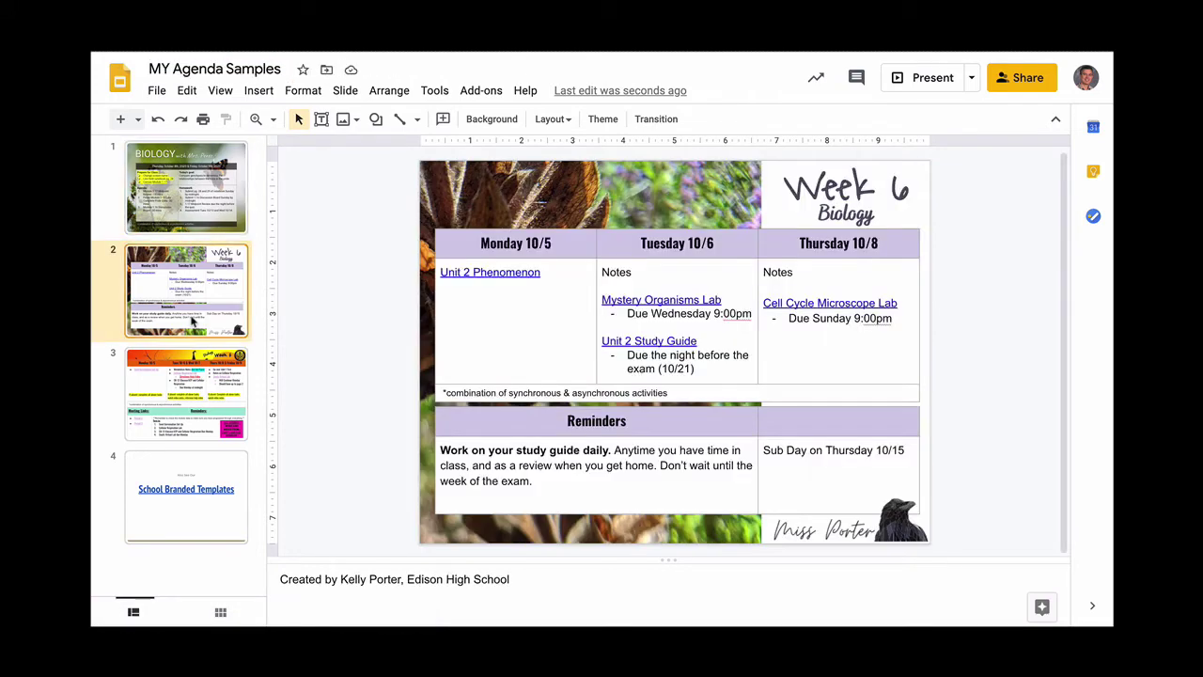
On slide 1, change the teacher's title beside BIOLOGY to Mr. and replace the surname with the new teacher's in capitals
{"action": "left_click", "coordinate": [197, 224]}
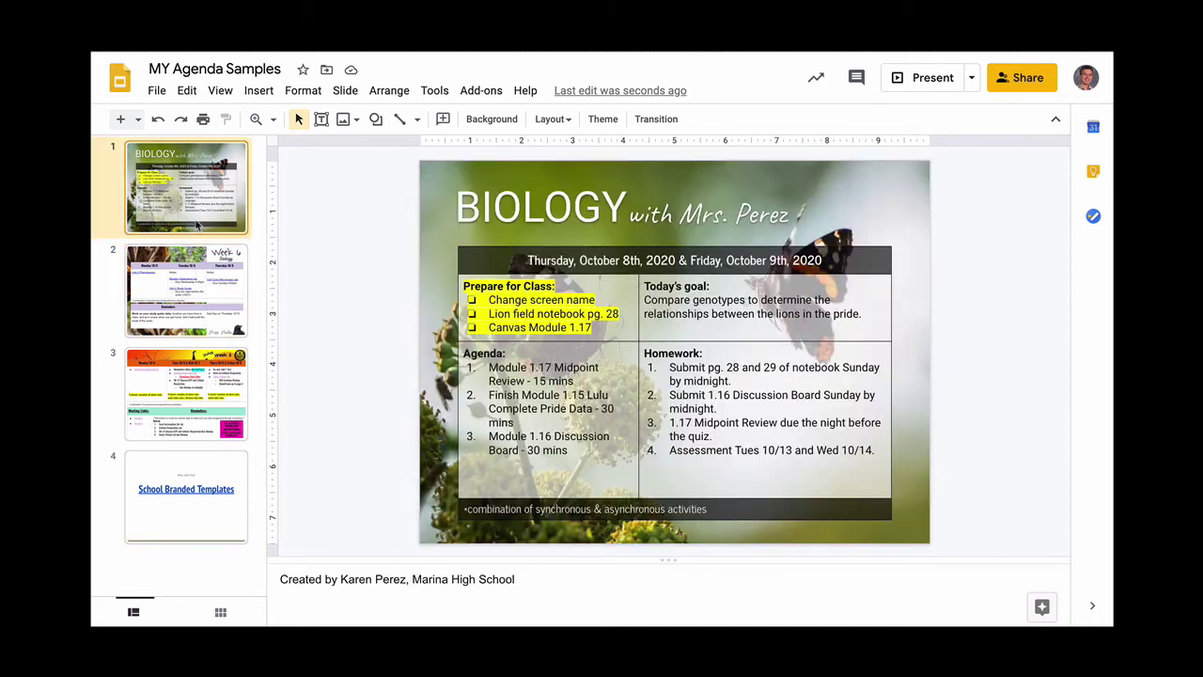
{"action": "left_click", "coordinate": [623, 217]}
{"action": "left_click", "coordinate": [719, 217]}
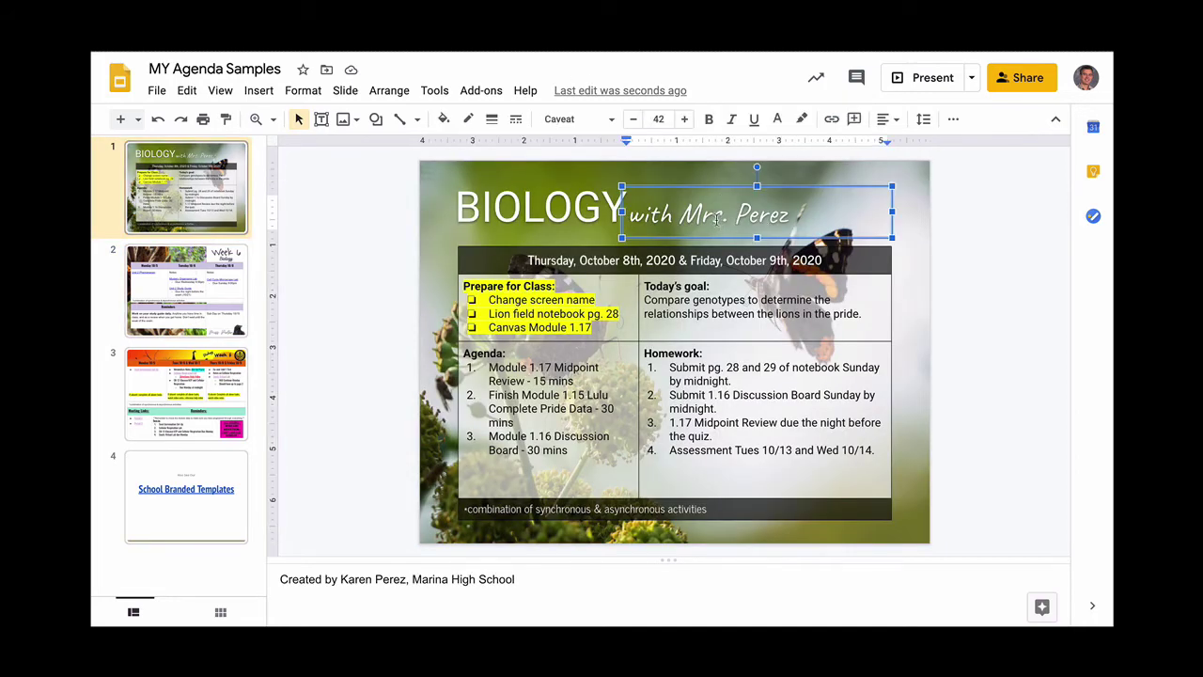
{"action": "key", "text": "BackSpace"}
{"action": "double_click", "coordinate": [752, 214]}
{"action": "type", "text": "LONG"}
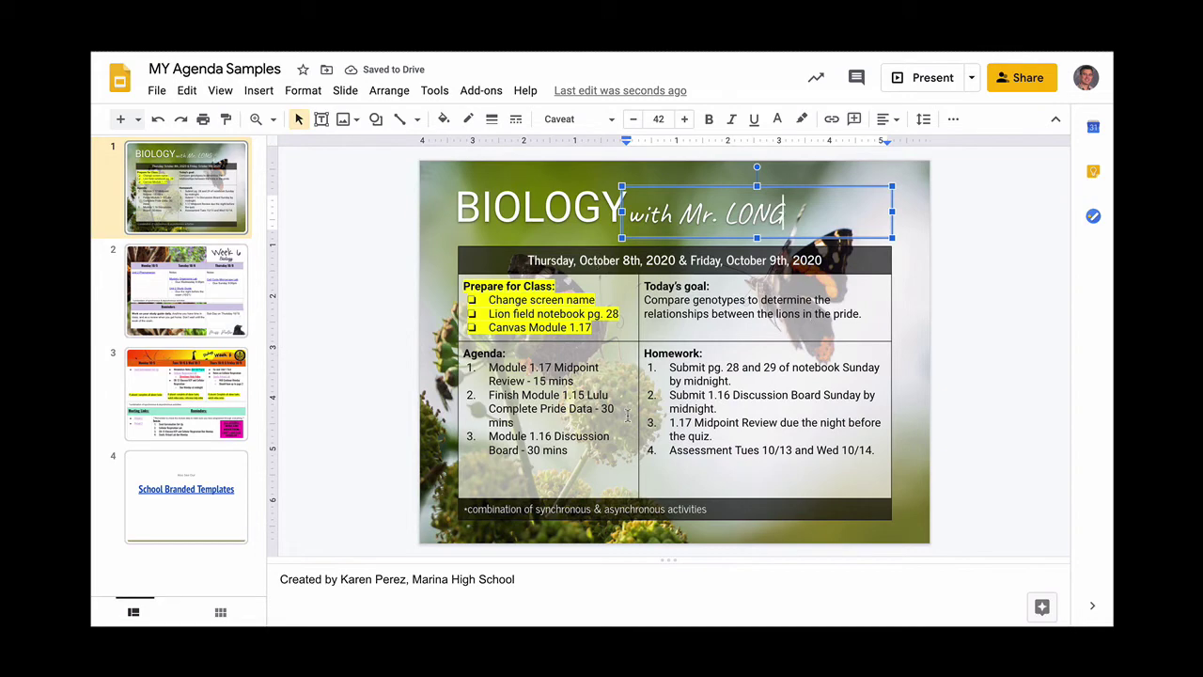
Delete the three slides after the Biology agenda so only the first slide is kept
{"action": "left_click", "coordinate": [211, 228]}
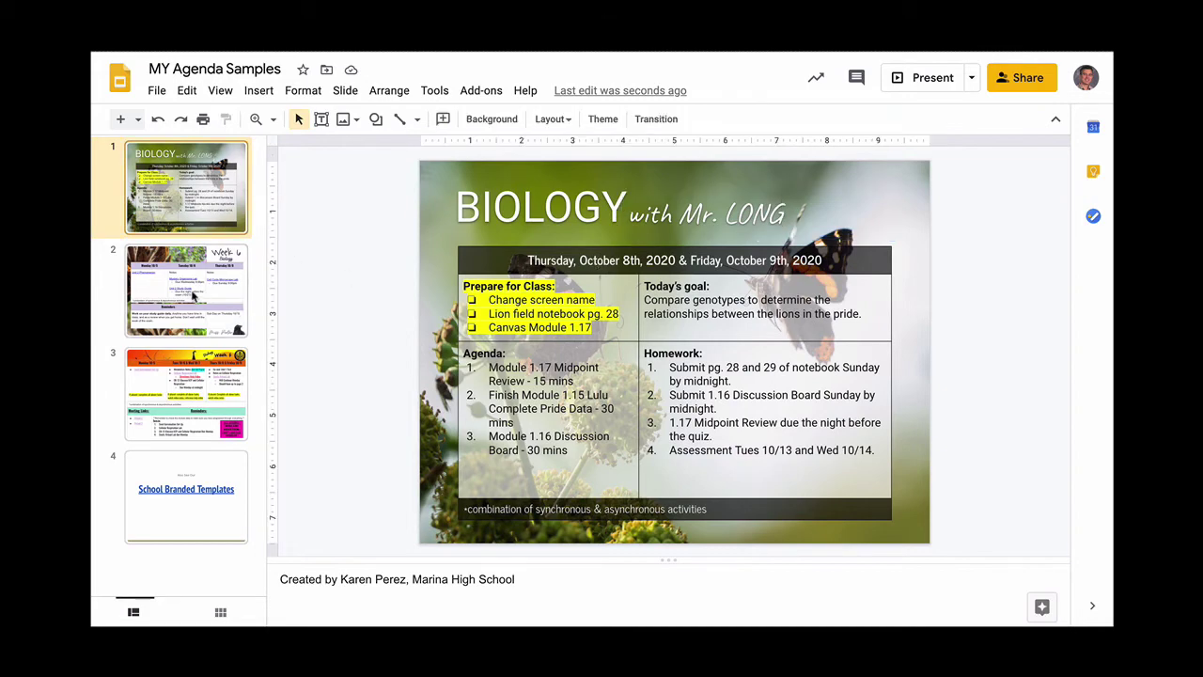
{"action": "left_click", "coordinate": [193, 295]}
{"action": "key", "text": "Delete"}
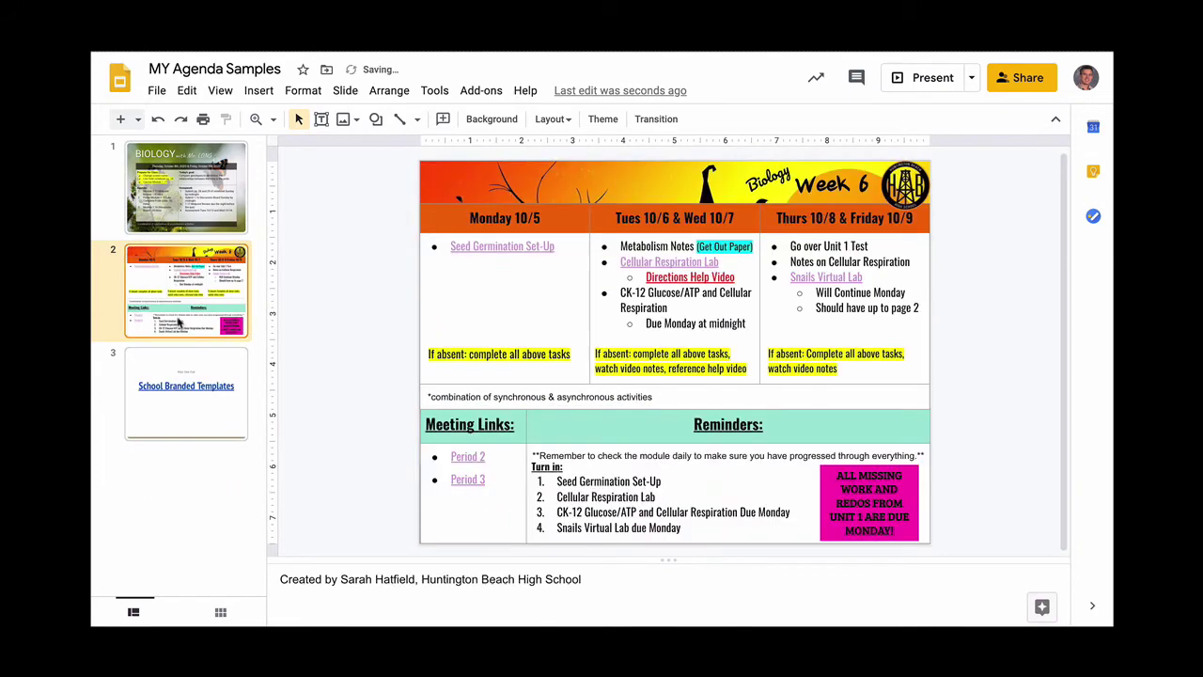
{"action": "key", "text": "Delete"}
{"action": "key", "text": "Delete"}
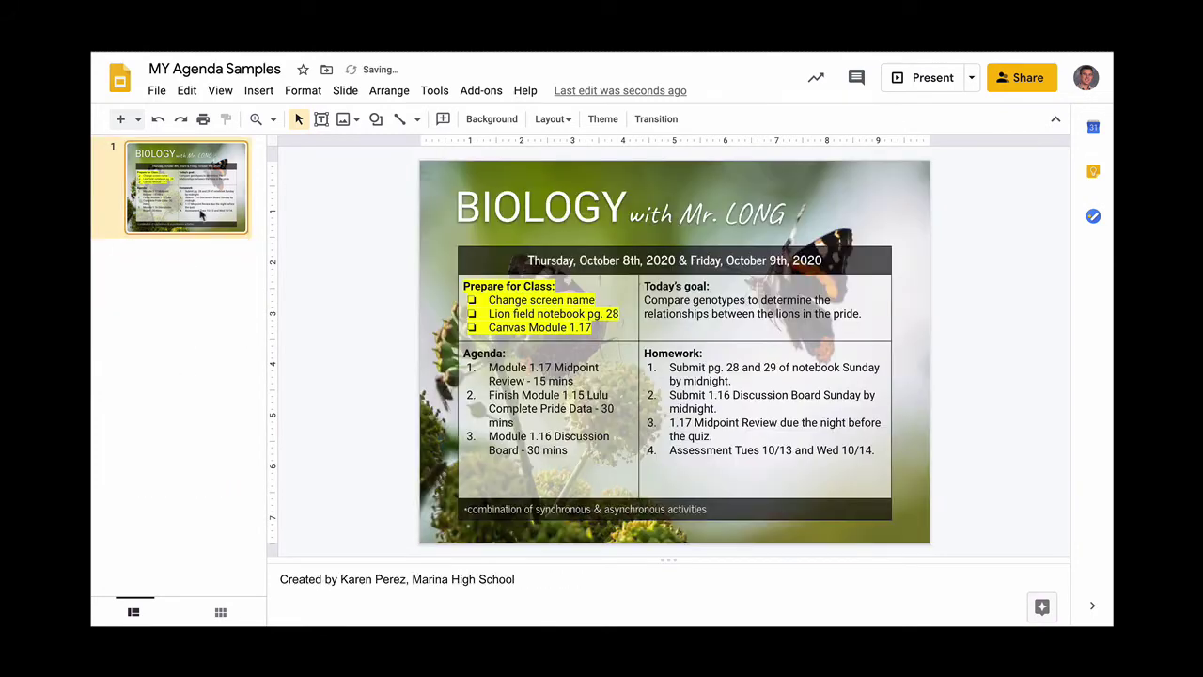
Duplicate the Biology agenda slide to make a second slide, and return to slide 1
{"action": "right_click", "coordinate": [200, 214]}
{"action": "left_click", "coordinate": [292, 375]}
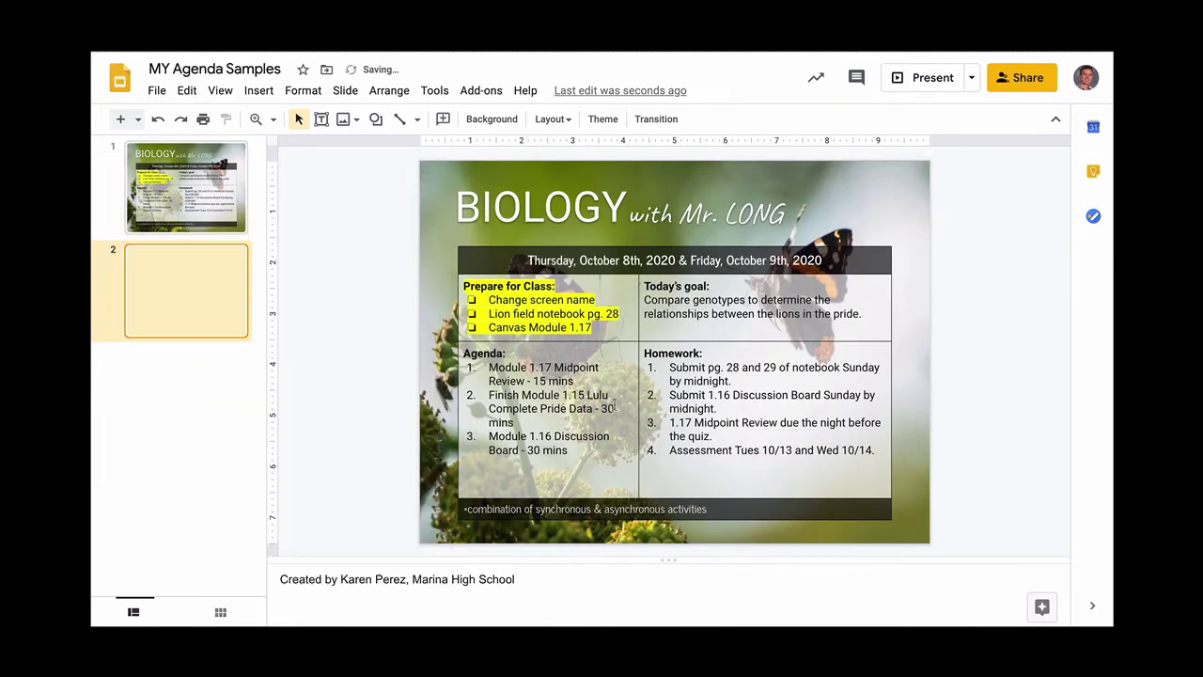
{"action": "left_click", "coordinate": [197, 219]}
{"action": "left_click", "coordinate": [207, 305]}
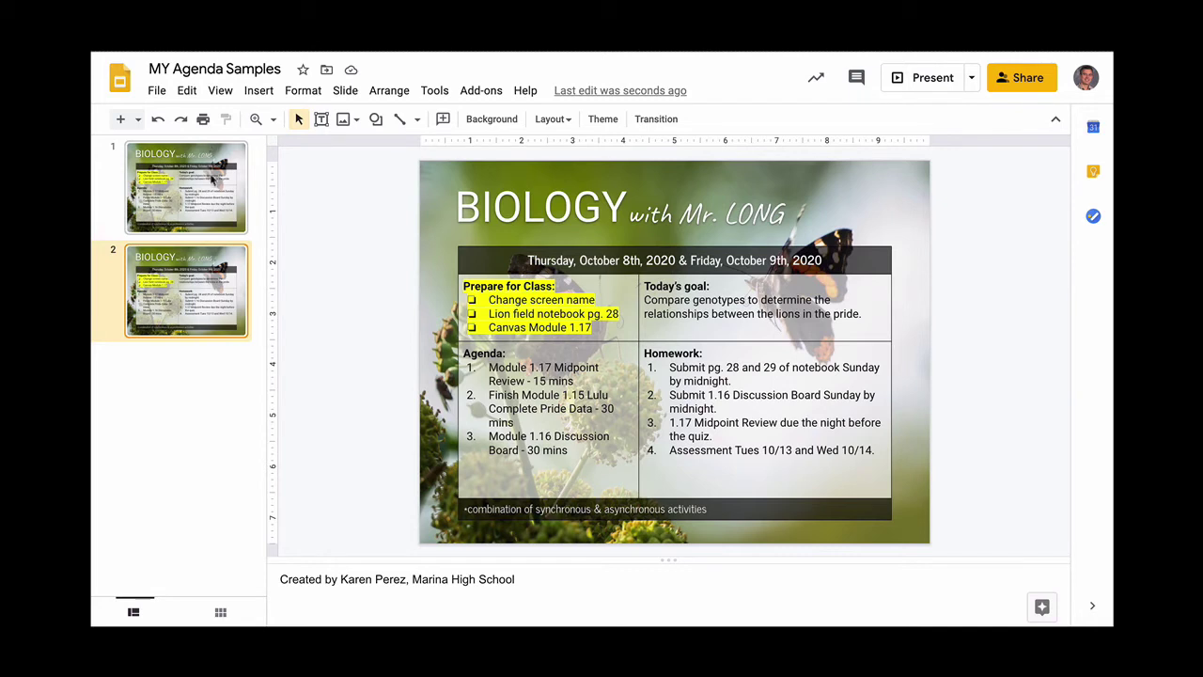
{"action": "left_click", "coordinate": [185, 226]}
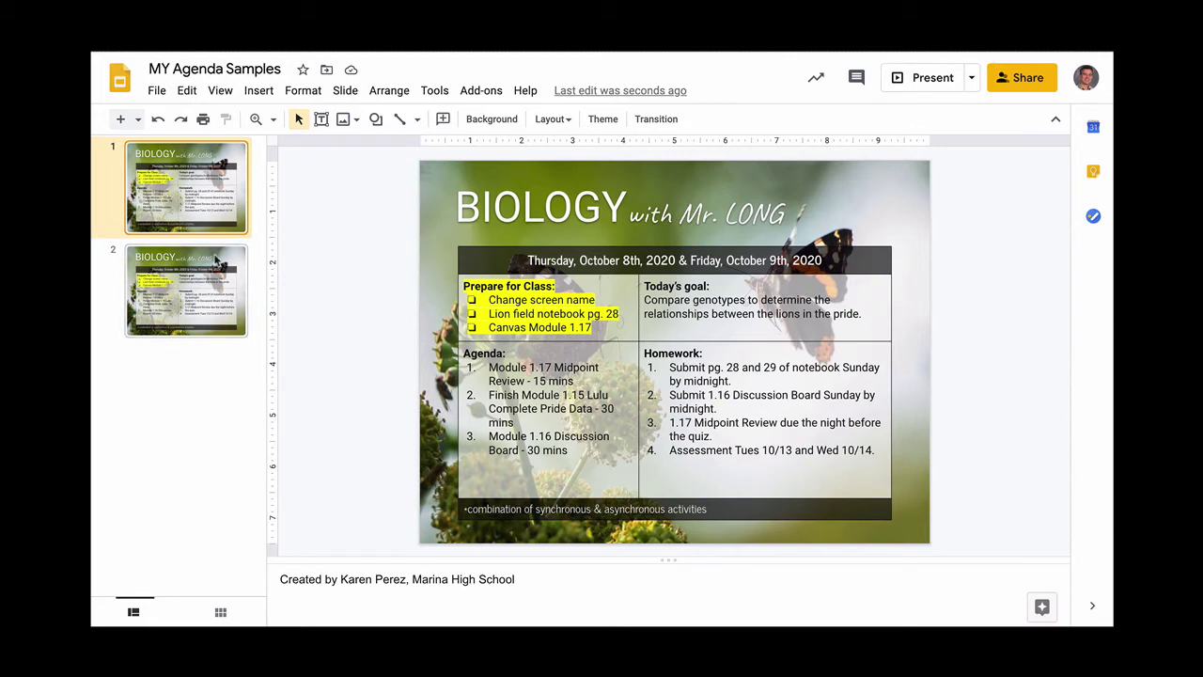
Publish the MY Agenda Samples presentation to the web with the default auto-advance of every 3 seconds
{"action": "left_click", "coordinate": [157, 91]}
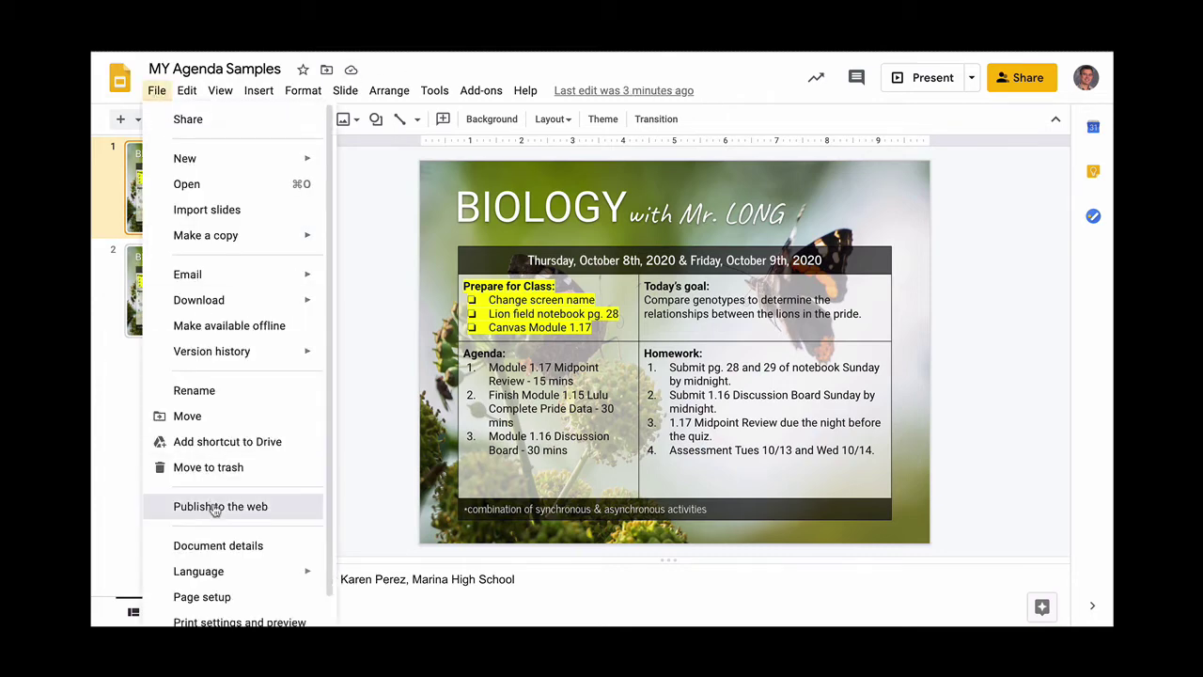
{"action": "left_click", "coordinate": [215, 506]}
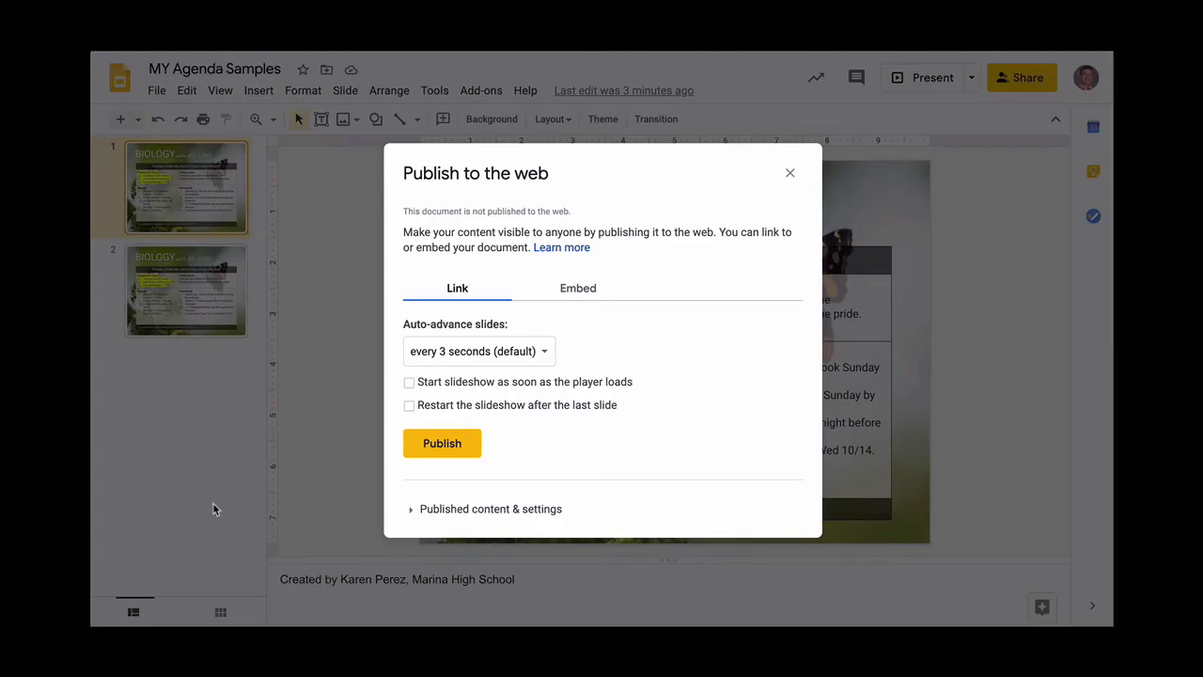
{"action": "left_click", "coordinate": [443, 443]}
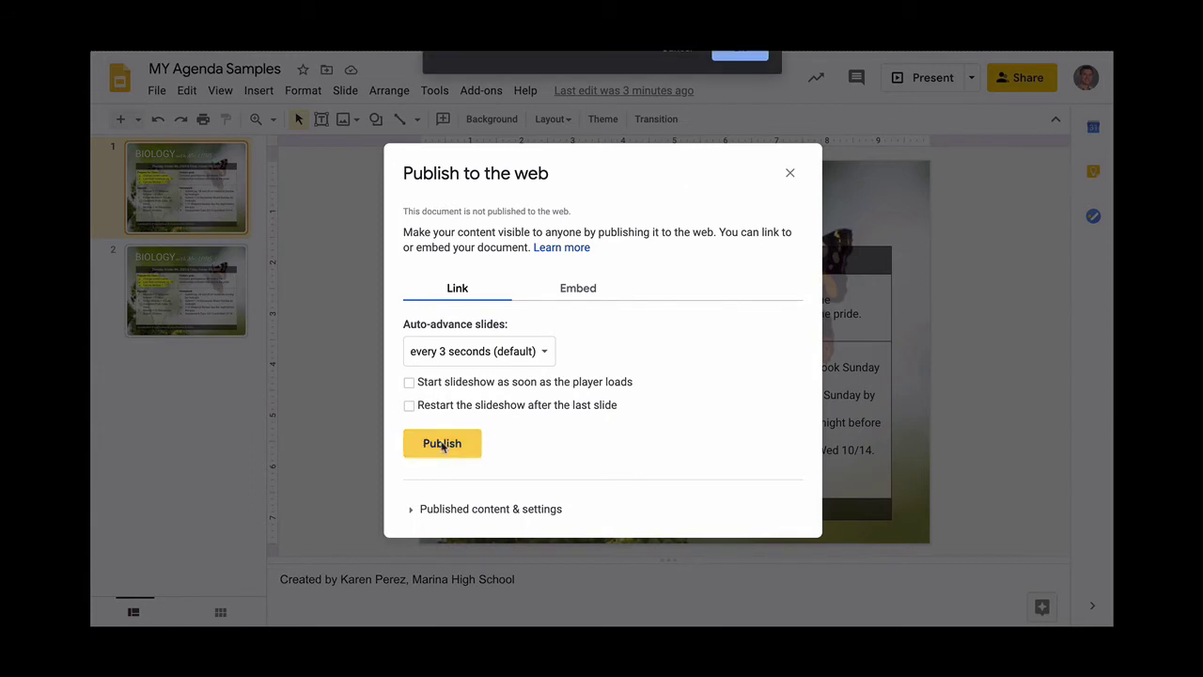
{"action": "left_click", "coordinate": [733, 56]}
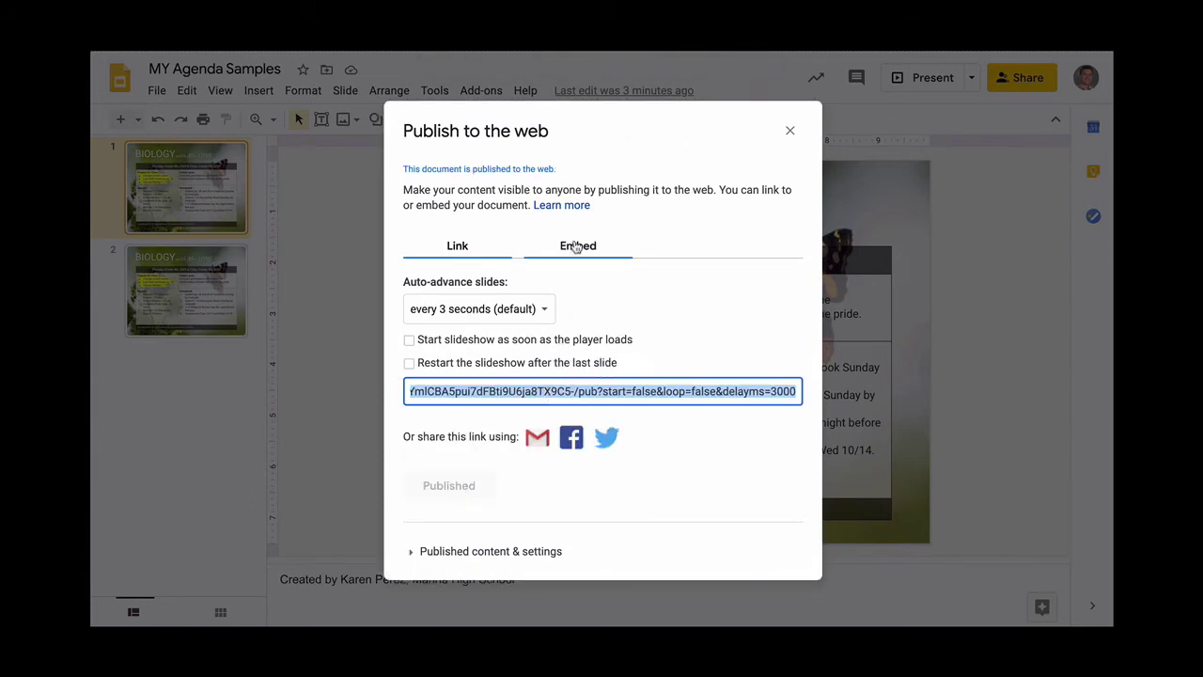
Copy the published presentation's entire iframe embed code at Medium (960x749) slide size
{"action": "left_click", "coordinate": [575, 247]}
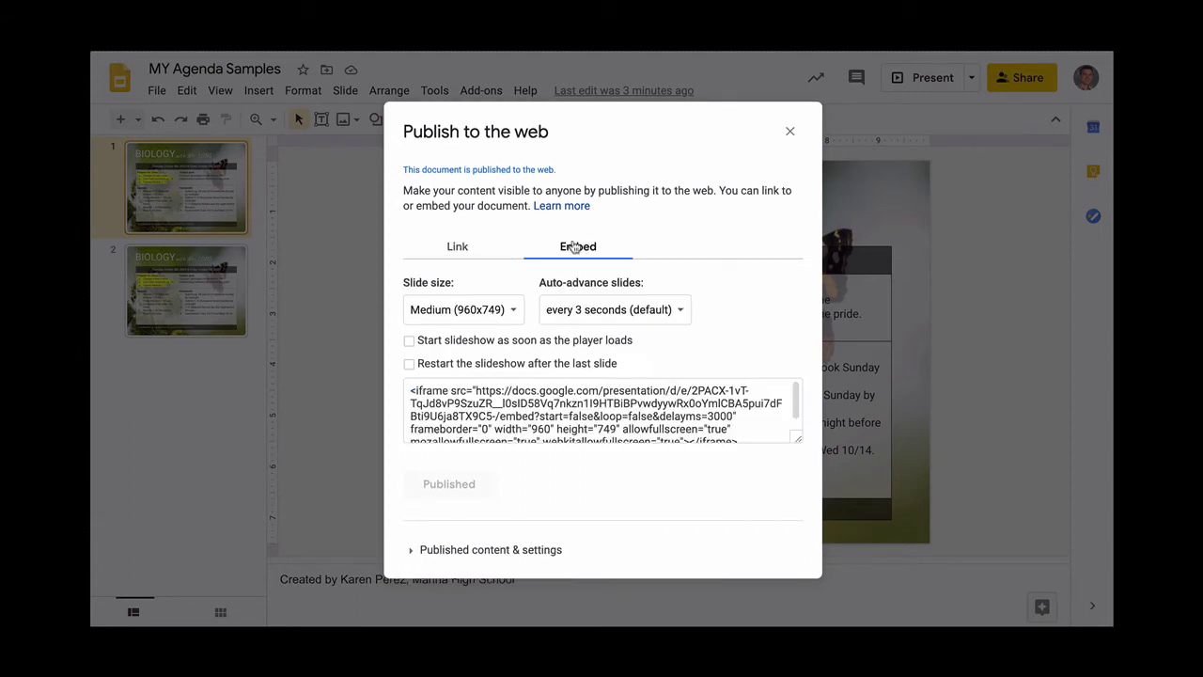
{"action": "left_click", "coordinate": [431, 403]}
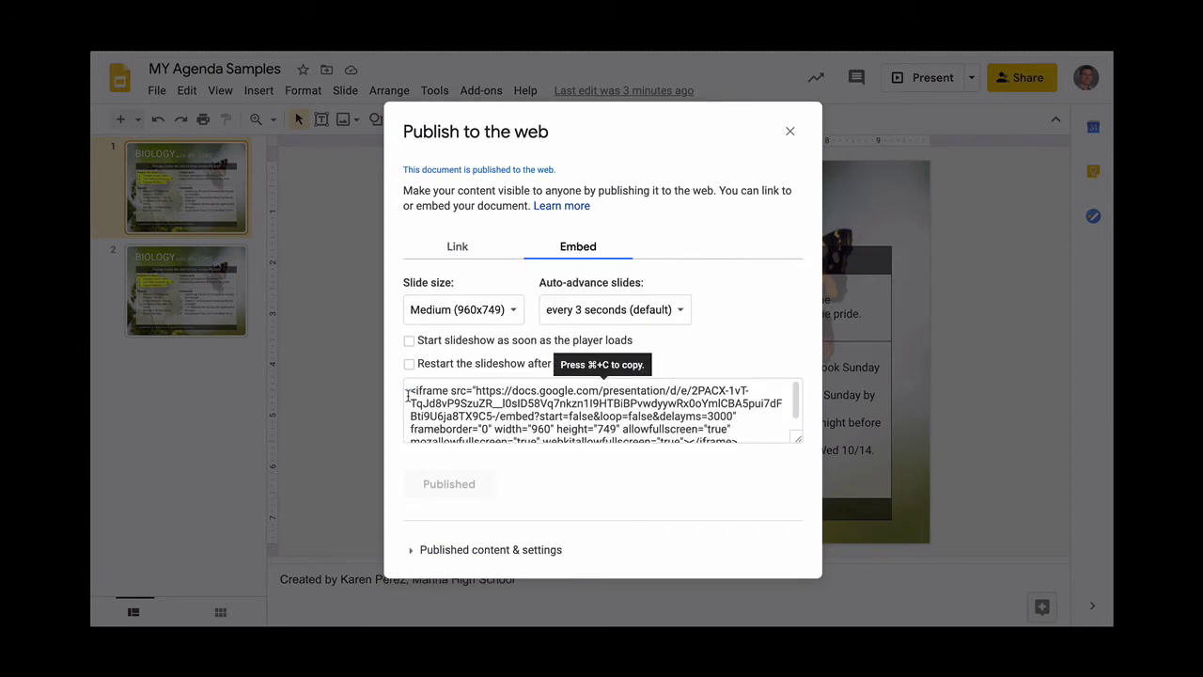
{"action": "left_click_drag", "start_coordinate": [406, 393], "coordinate": [744, 453]}
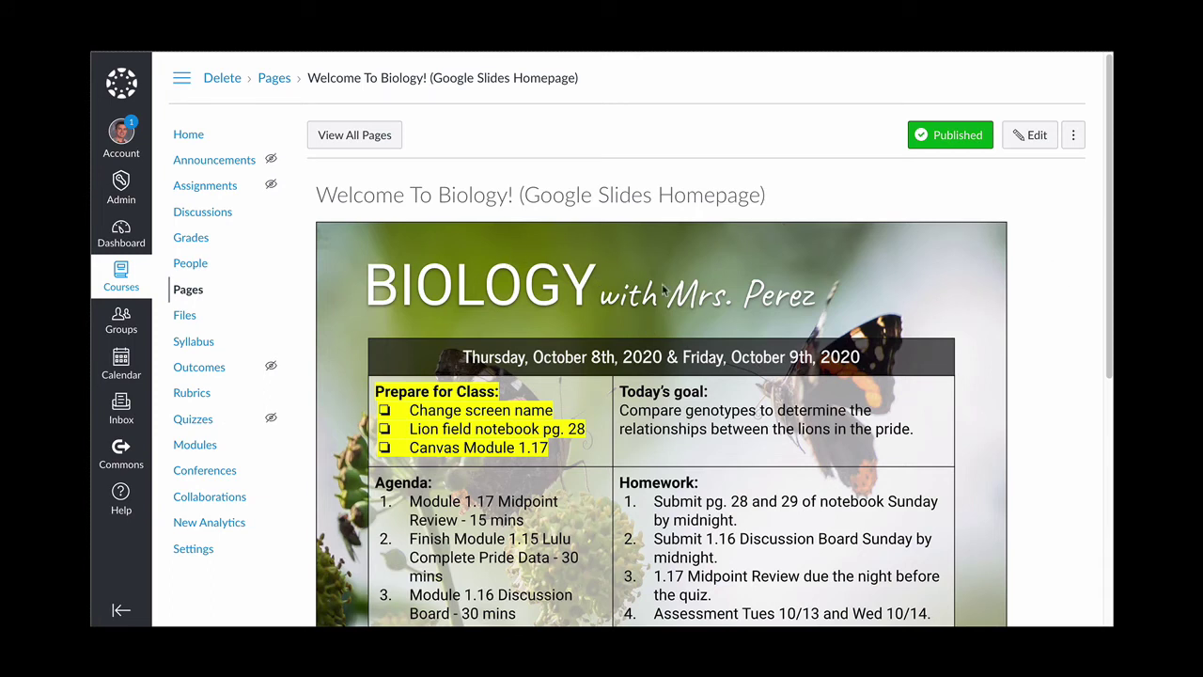
Switch to Canvas and delete the existing iframe from the HTML of the Welcome To Biology! (Google Slides Homepage) page
{"action": "left_click", "coordinate": [1038, 141]}
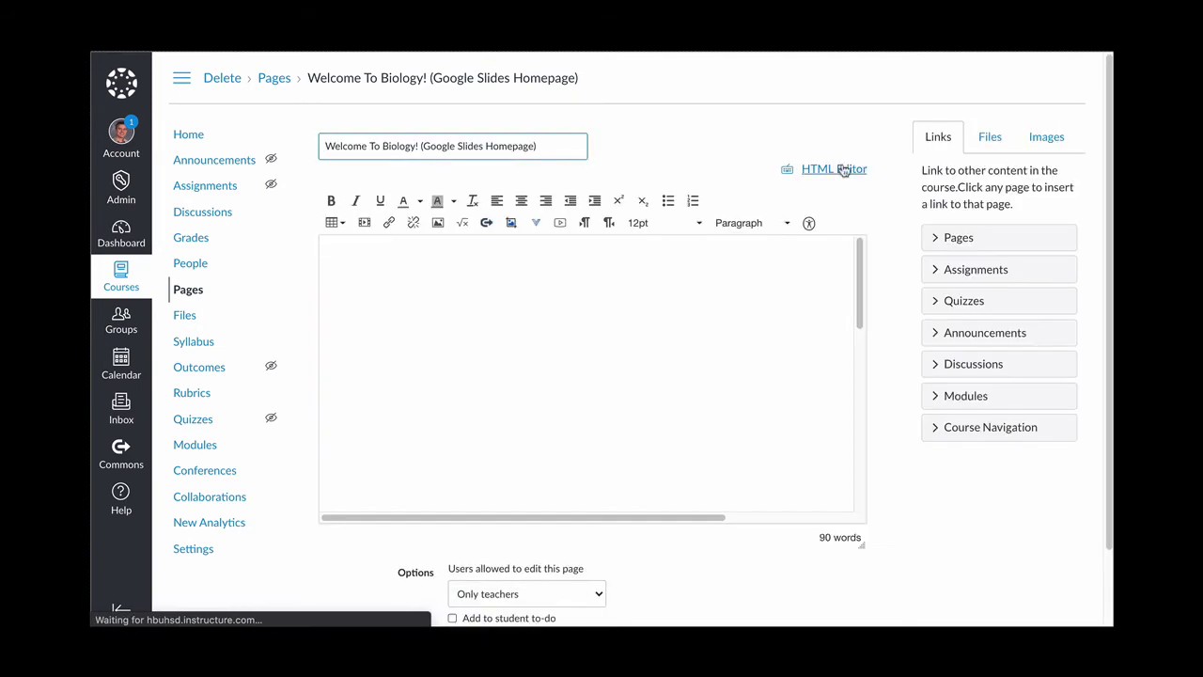
{"action": "left_click", "coordinate": [833, 168]}
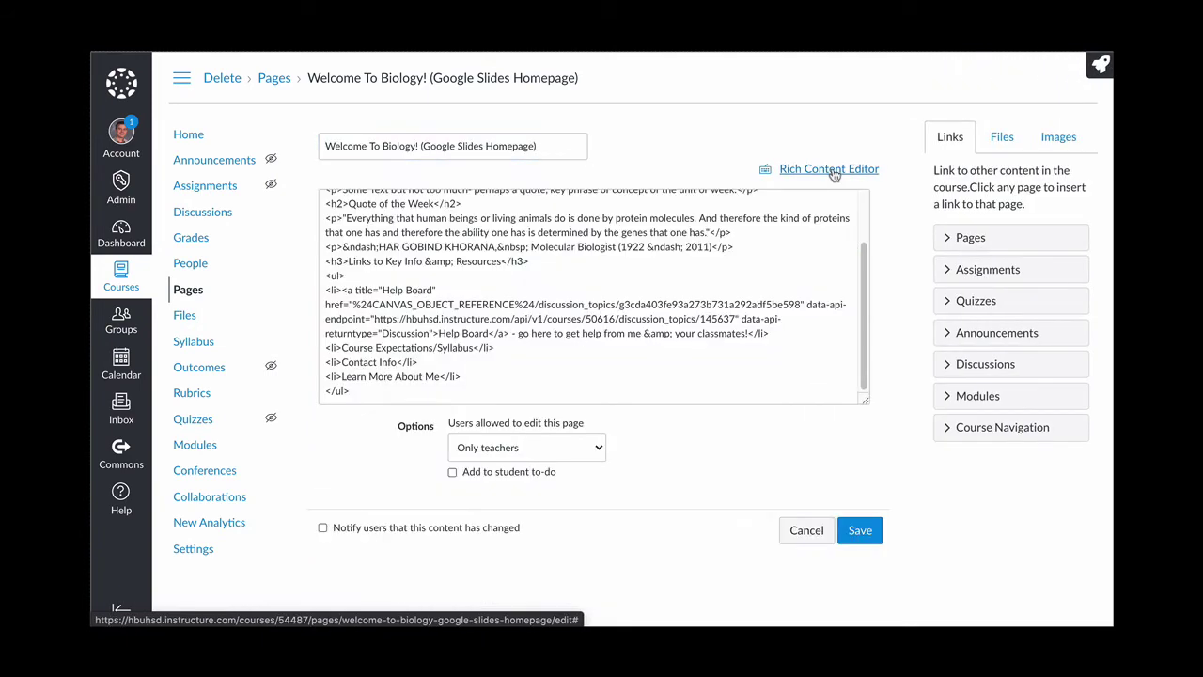
{"action": "scroll", "coordinate": [749, 347], "scroll_direction": "up", "scroll_amount": 2}
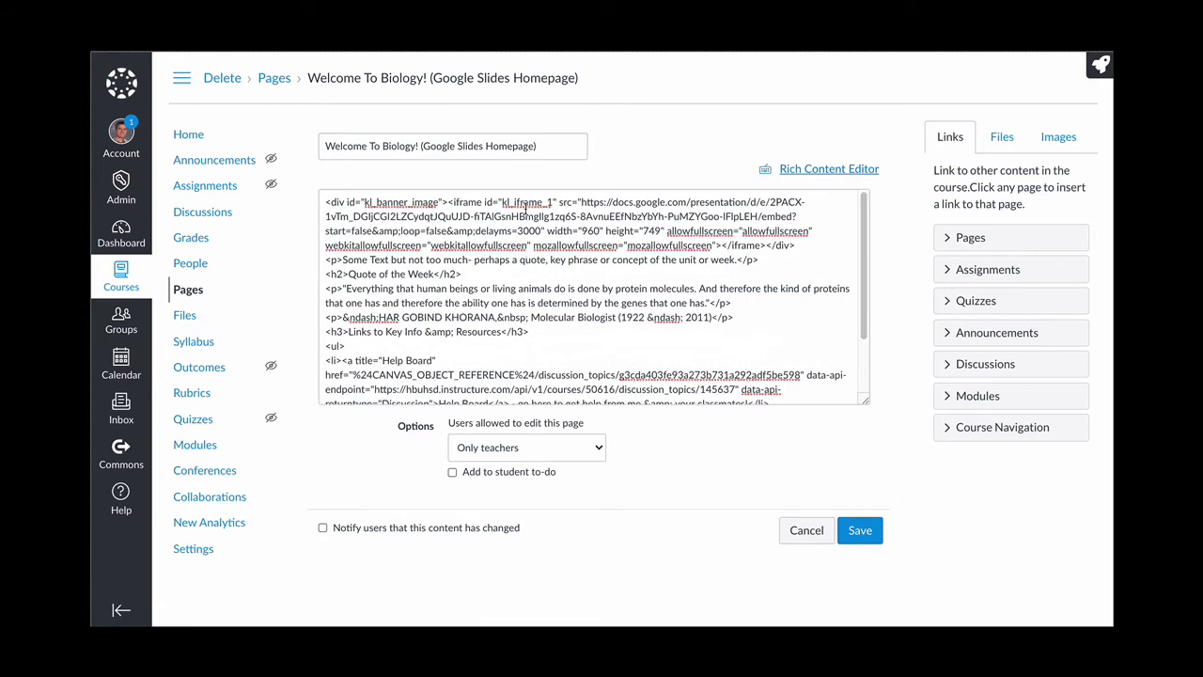
{"action": "left_click_drag", "start_coordinate": [448, 203], "coordinate": [758, 245]}
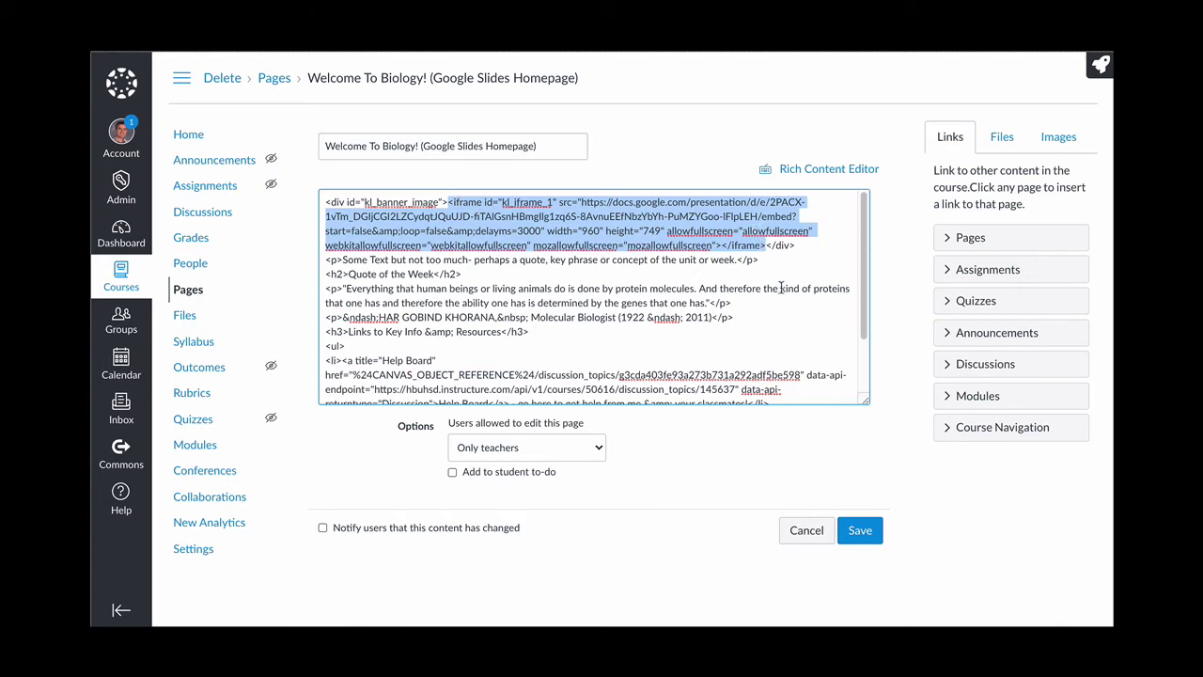
{"action": "key", "text": "BackSpace"}
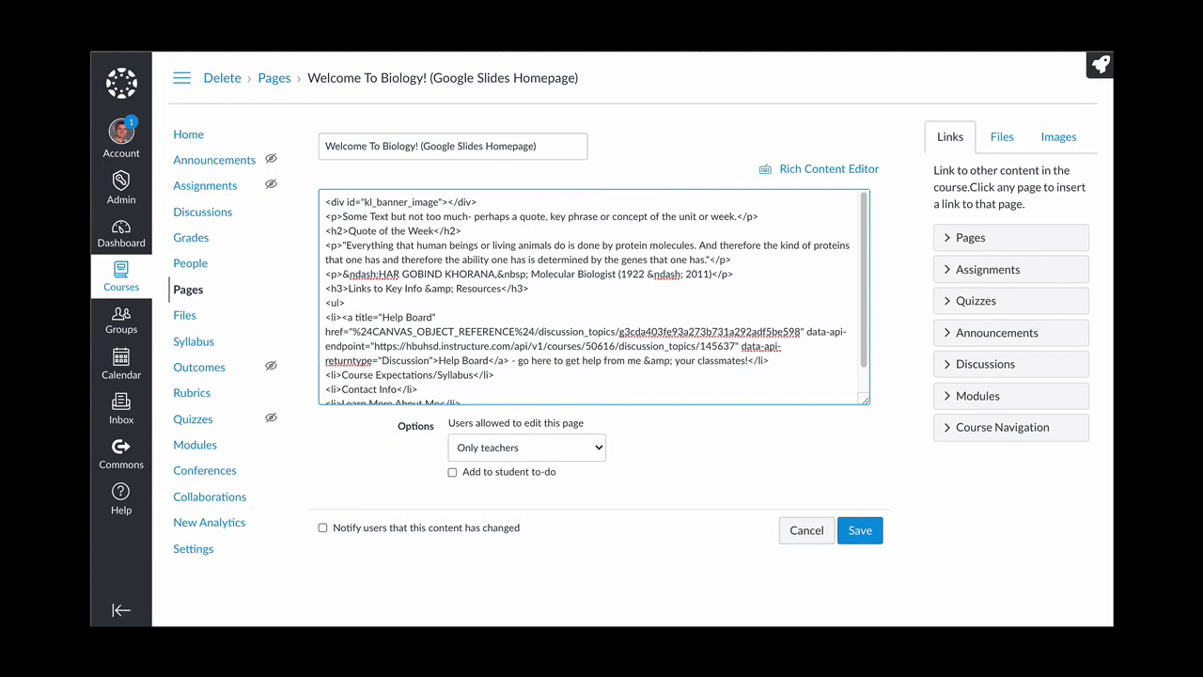
Paste the copied Google Slides embed code on its own line inside the kl_banner_image div and save the page
{"action": "key", "text": "Return"}
{"action": "key", "text": "Return"}
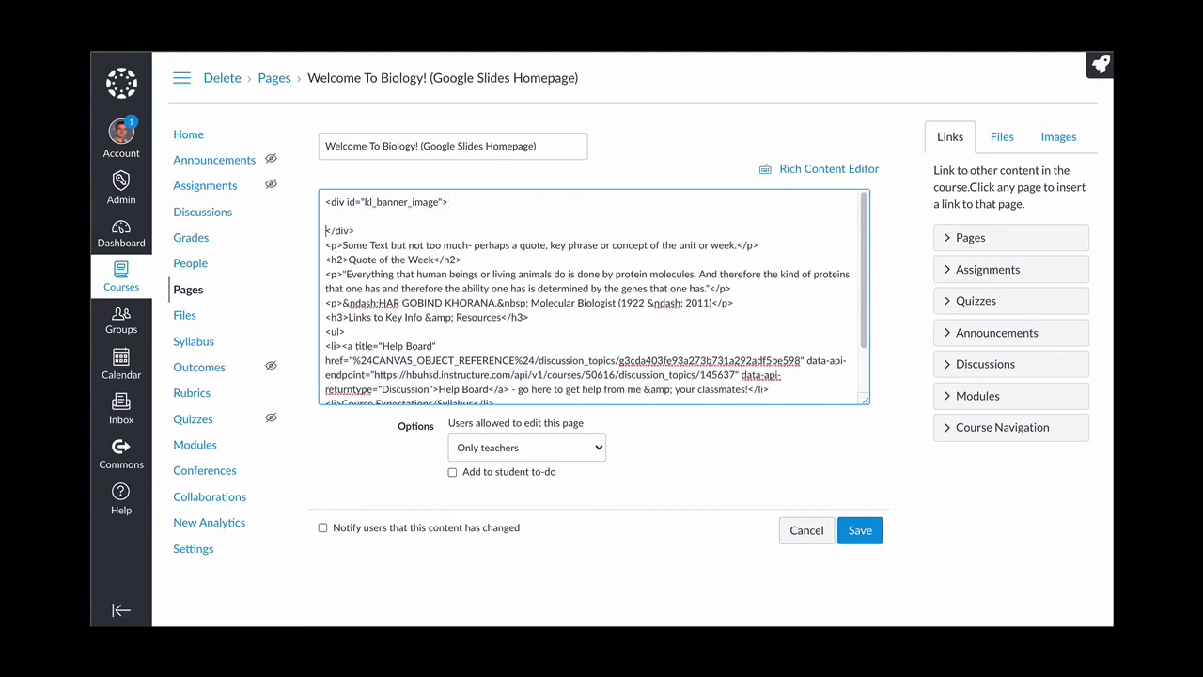
{"action": "left_click", "coordinate": [347, 215]}
{"action": "type", "text": "<iframe src=\"https://docs.google.com/presentation/d/e/2PACX-1vT-TqJd8vP9SzuZR__l0sID58Vq7nkzn1I9HTBiBPvwdyywRx0oYmlCBA5pui7dFBti9U6ja8TX9C5-/embed?start=false&loop=false&delayms=3000\" frameborder=\"0\" width=\"960\" height=\"749\" allowfullscreen=\"true\" mozallowfullscreen=\"true\" webkitallowfullscreen=\"true\"></iframe>"}
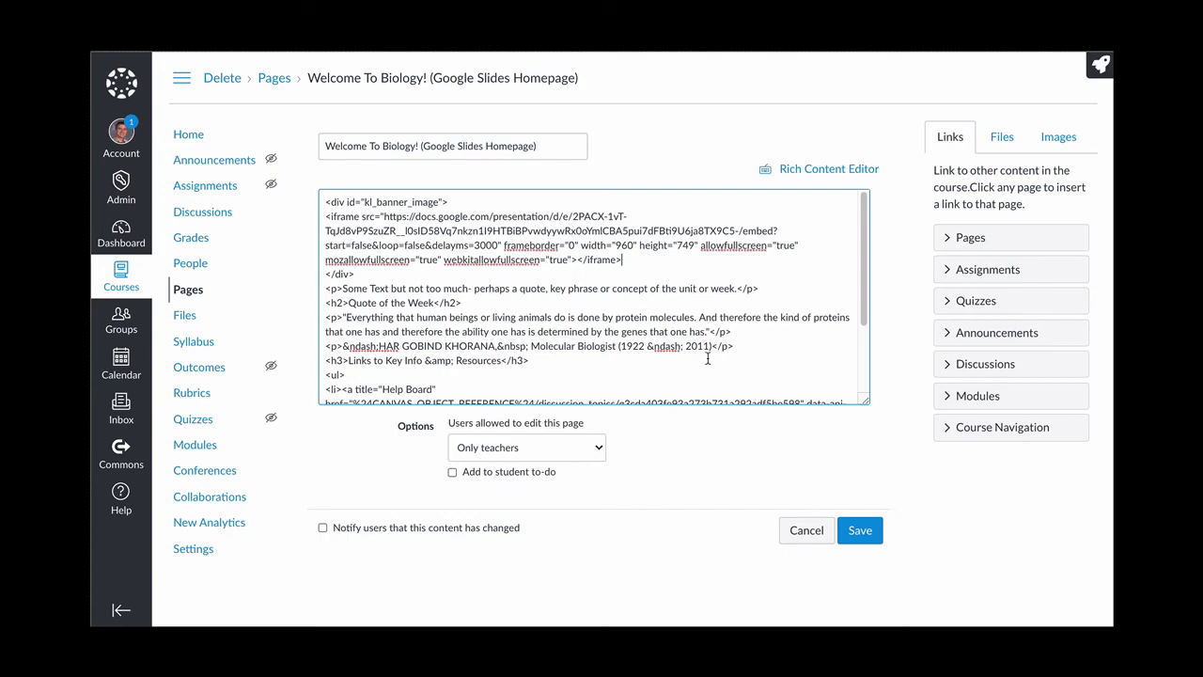
{"action": "left_click", "coordinate": [861, 531]}
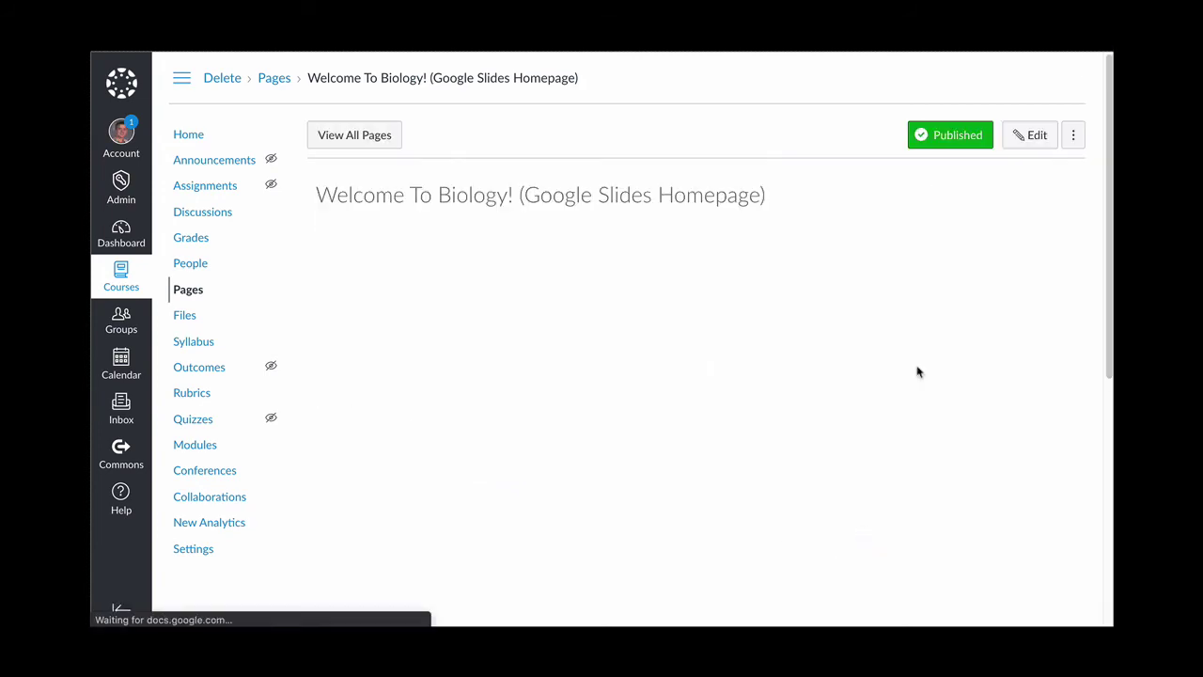
Examine the saved page, including the embedded agenda's slide navigation and the quote and resource links below it
{"action": "scroll", "coordinate": [1052, 384], "scroll_direction": "down", "scroll_amount": 1}
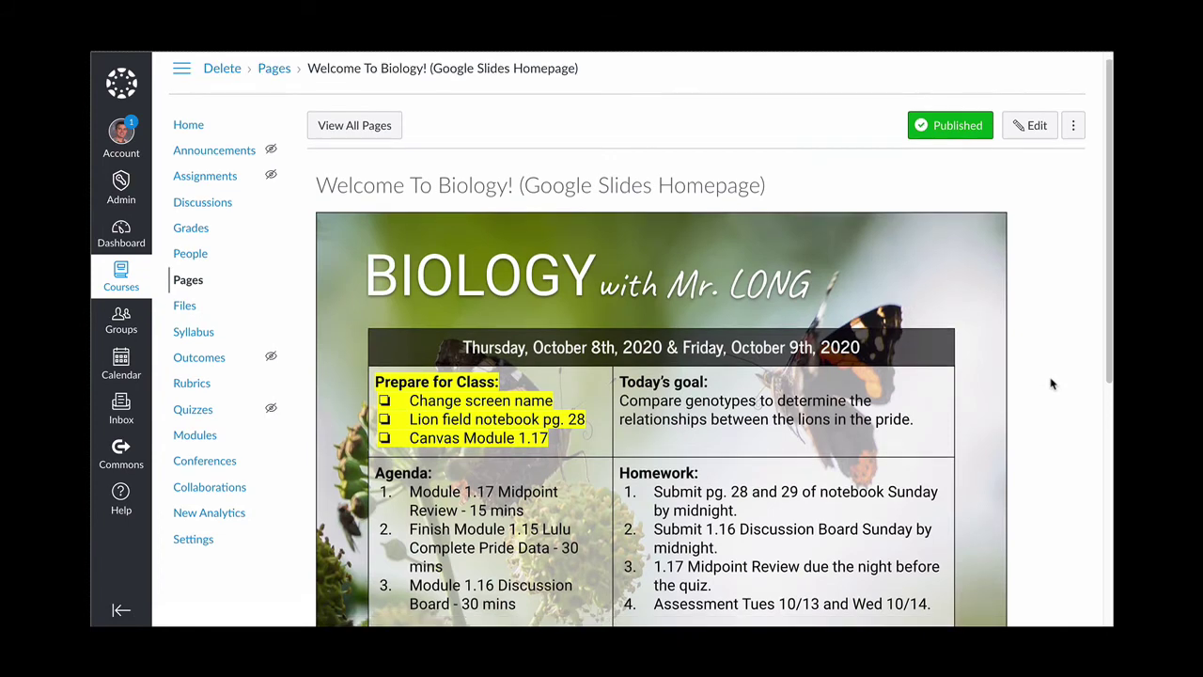
{"action": "scroll", "coordinate": [1052, 384], "scroll_direction": "down", "scroll_amount": 3}
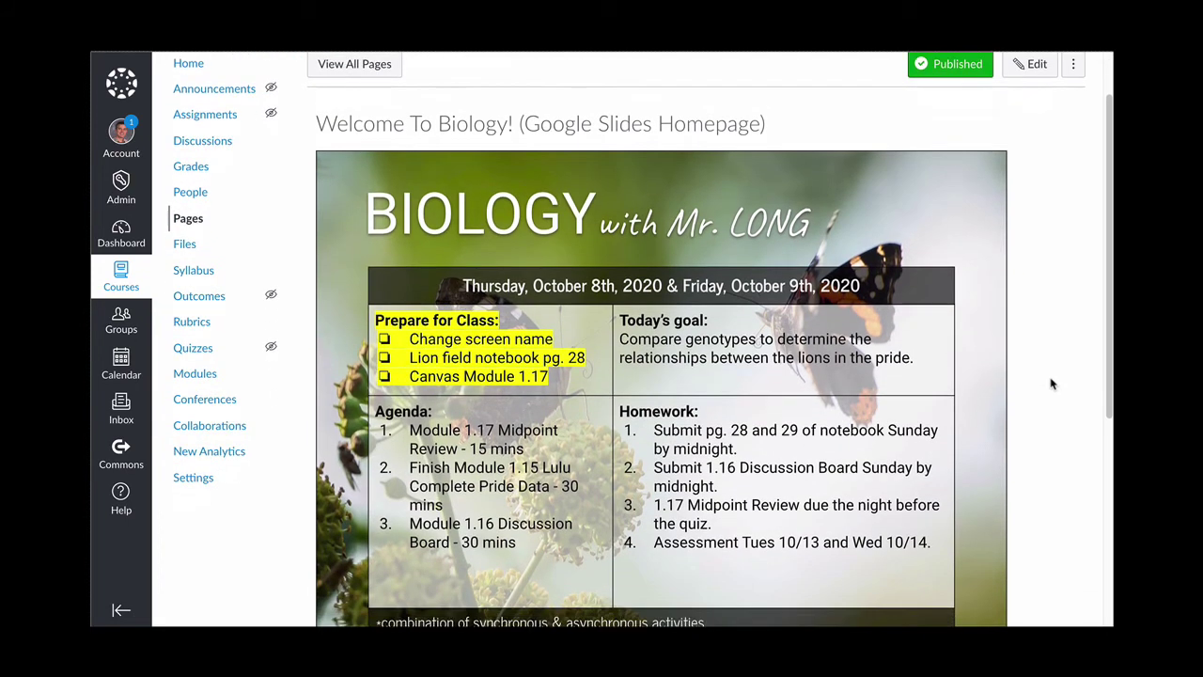
{"action": "scroll", "coordinate": [644, 216], "scroll_direction": "down", "scroll_amount": 2}
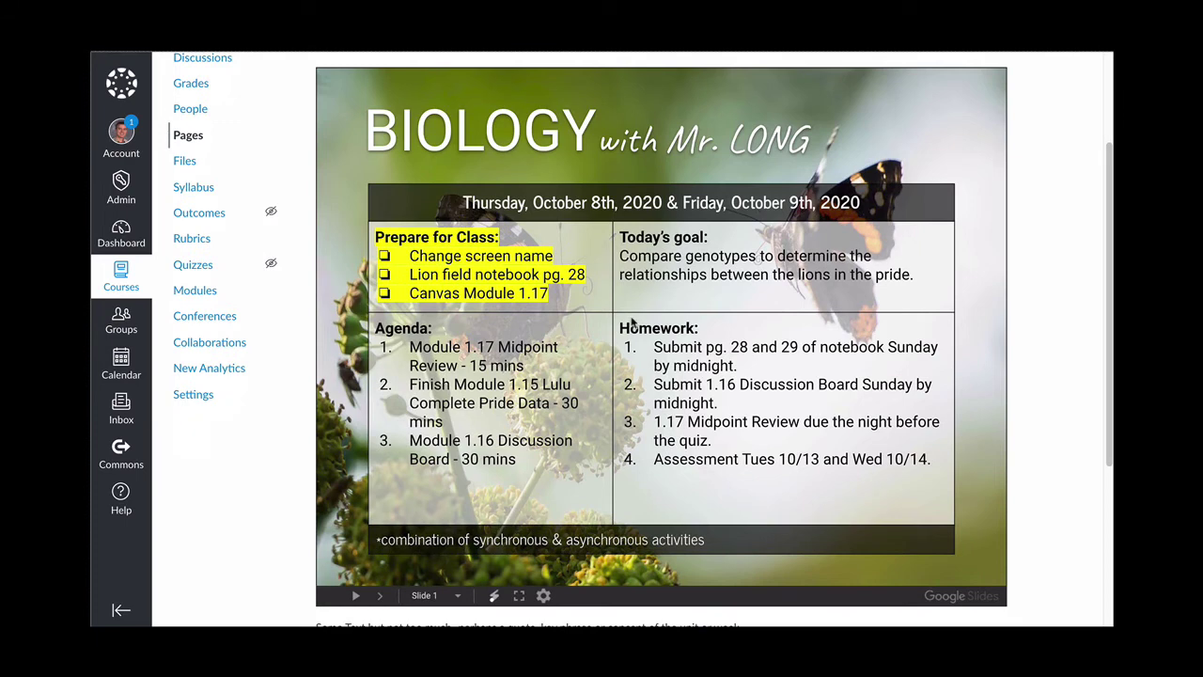
{"action": "scroll", "coordinate": [632, 323], "scroll_direction": "down", "scroll_amount": 3}
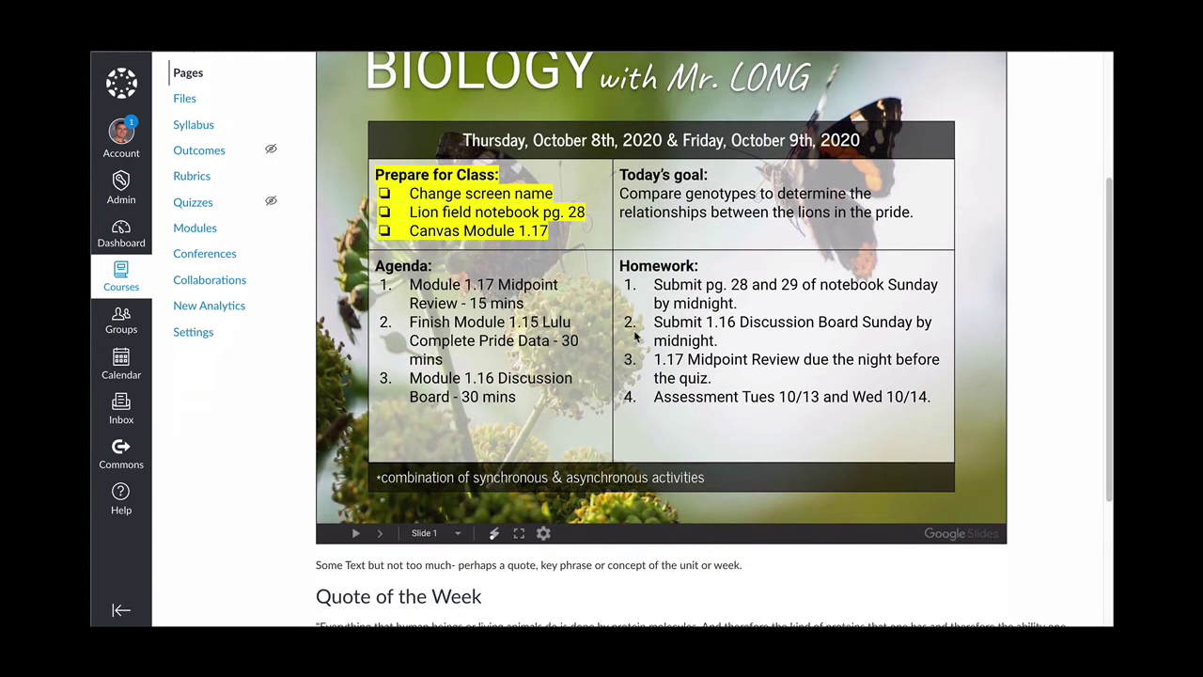
{"action": "scroll", "coordinate": [634, 336], "scroll_direction": "down", "scroll_amount": 1}
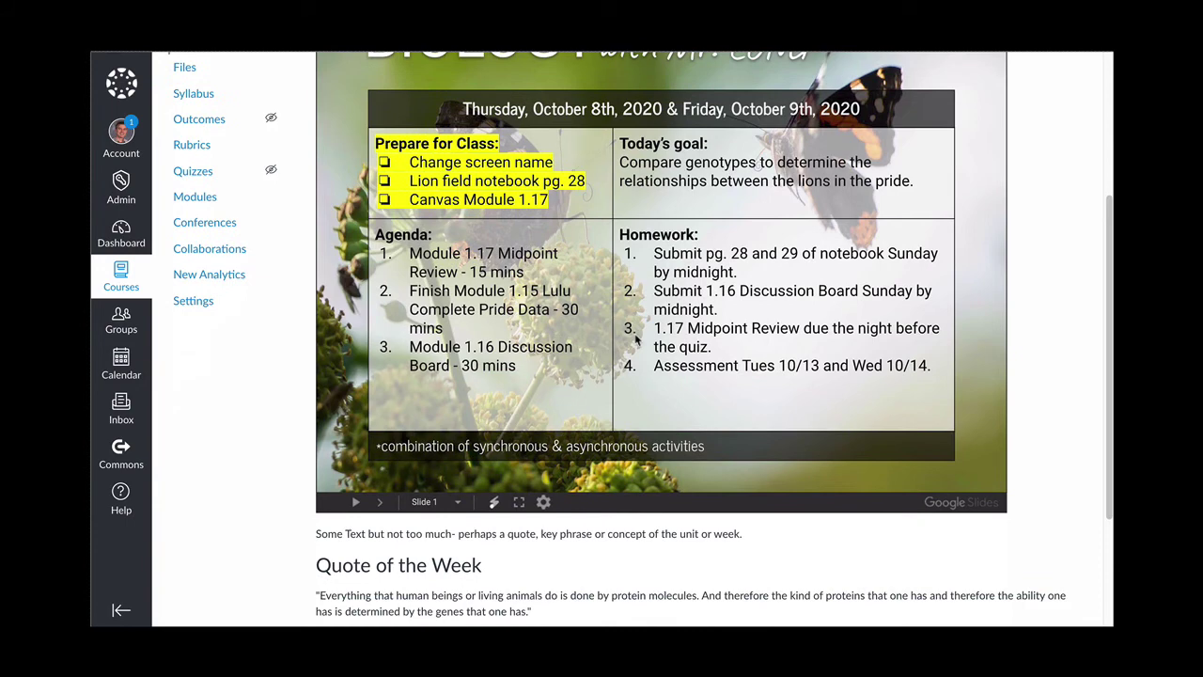
{"action": "scroll", "coordinate": [636, 340], "scroll_direction": "up", "scroll_amount": 1}
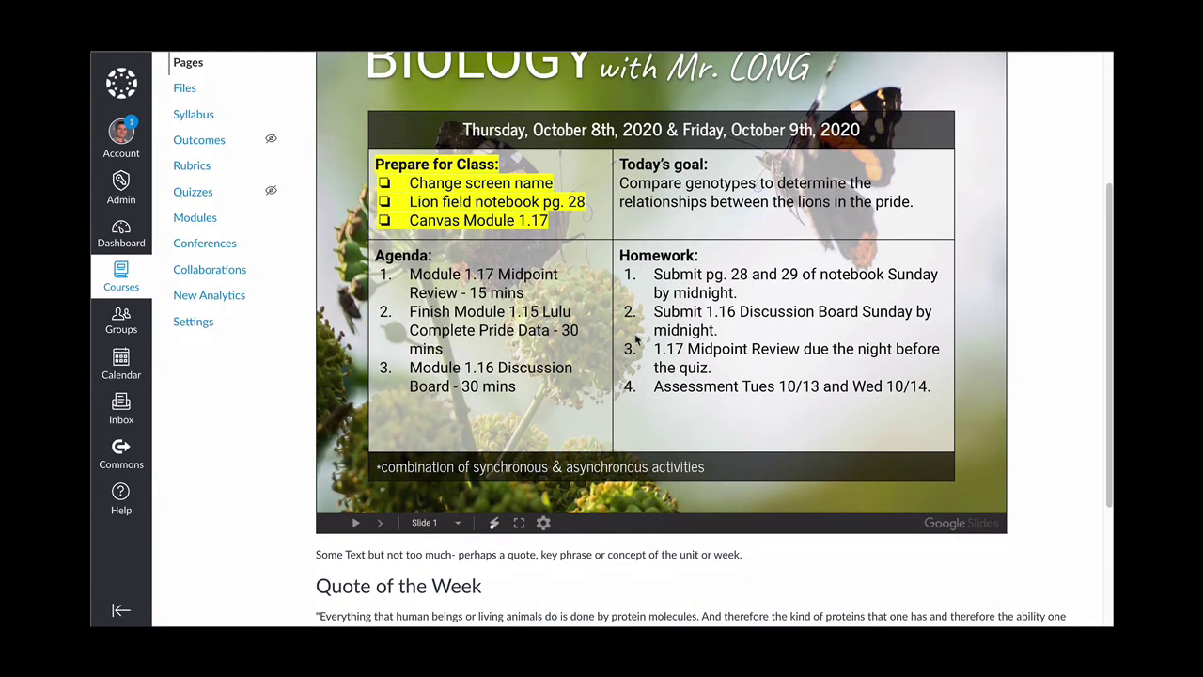
{"action": "scroll", "coordinate": [636, 340], "scroll_direction": "down", "scroll_amount": 1}
{"action": "left_click", "coordinate": [378, 492]}
{"action": "scroll", "coordinate": [378, 493], "scroll_direction": "down", "scroll_amount": 1}
{"action": "scroll", "coordinate": [380, 494], "scroll_direction": "up", "scroll_amount": 2}
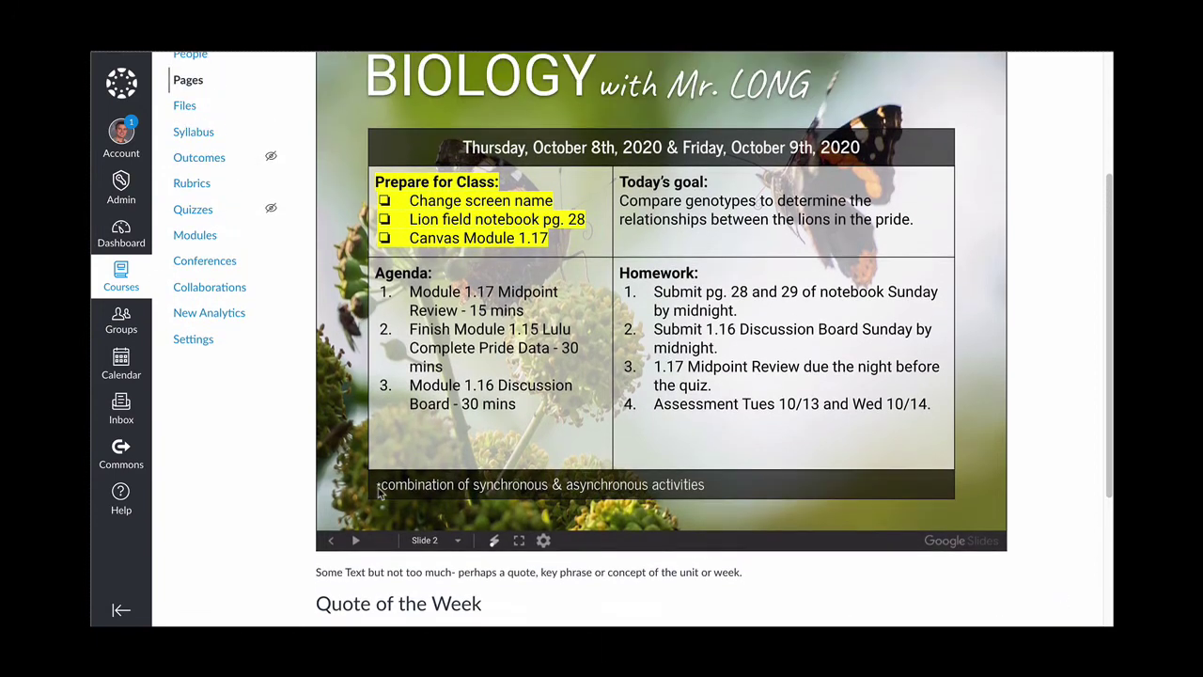
{"action": "left_click", "coordinate": [461, 540]}
{"action": "left_click", "coordinate": [447, 564]}
{"action": "scroll", "coordinate": [425, 472], "scroll_direction": "down", "scroll_amount": 4}
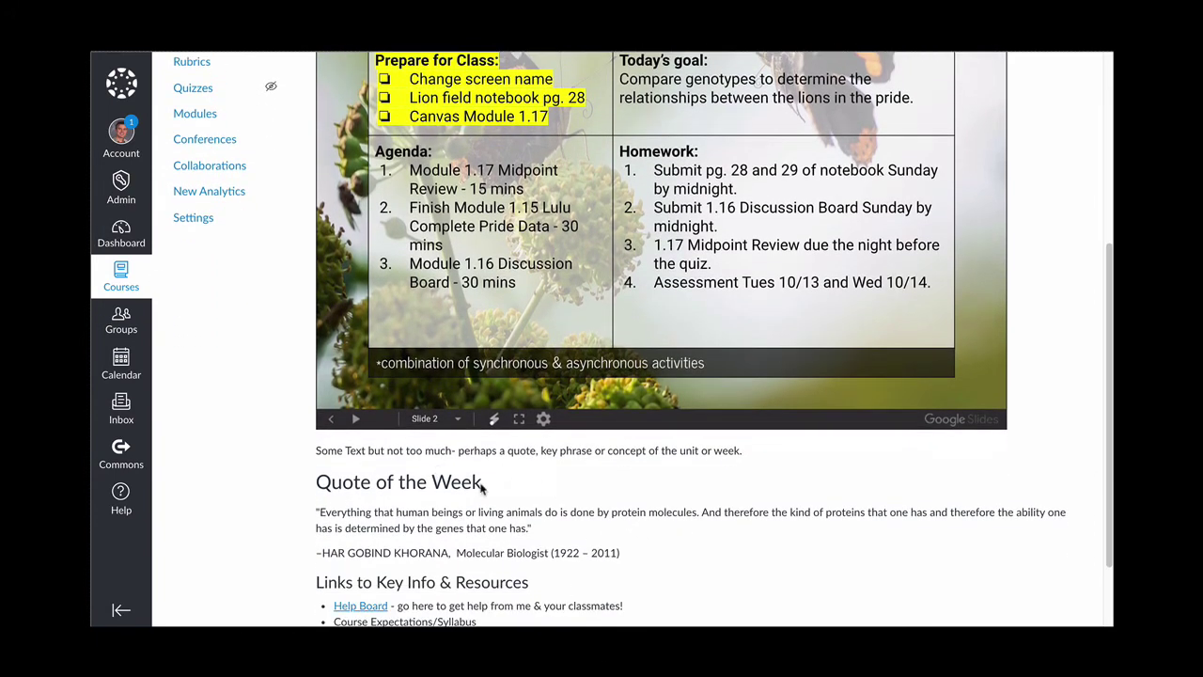
{"action": "scroll", "coordinate": [481, 484], "scroll_direction": "down", "scroll_amount": 2}
{"action": "scroll", "coordinate": [497, 402], "scroll_direction": "up", "scroll_amount": 8}
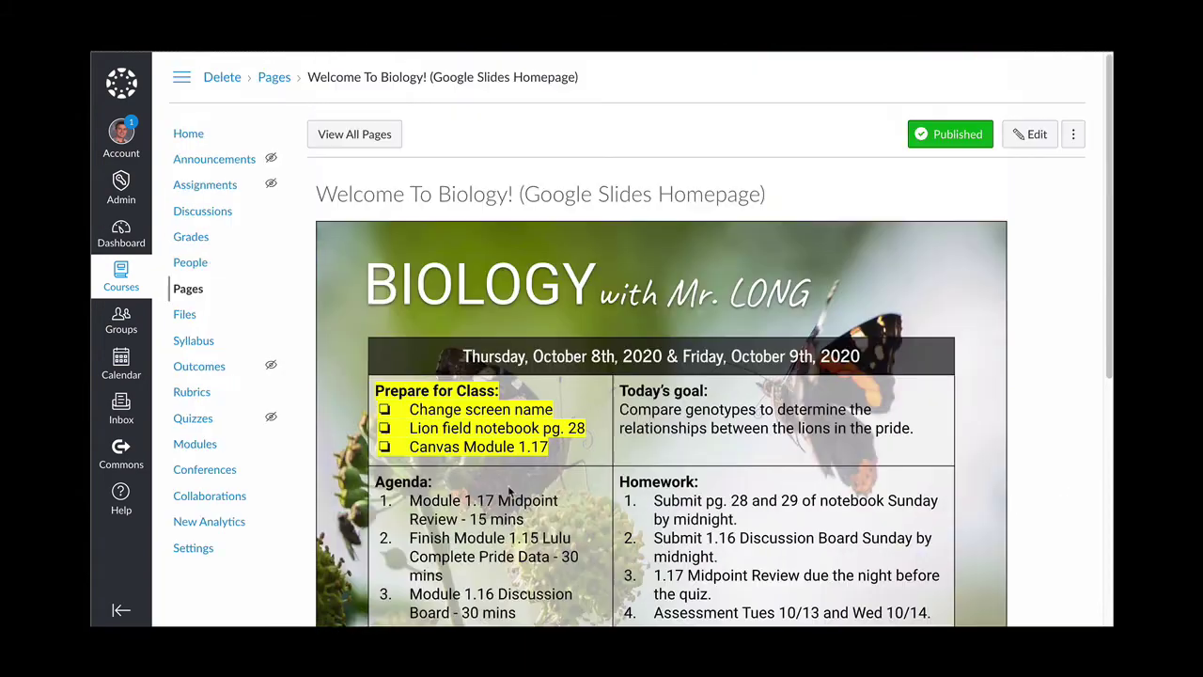
Reopen the page for editing, look over the Quote of the Week and resource links text, and save the page
{"action": "left_click", "coordinate": [1031, 134]}
{"action": "scroll", "coordinate": [520, 427], "scroll_direction": "down", "scroll_amount": 10}
{"action": "left_click", "coordinate": [412, 354]}
{"action": "left_click_drag", "start_coordinate": [336, 302], "coordinate": [389, 314]}
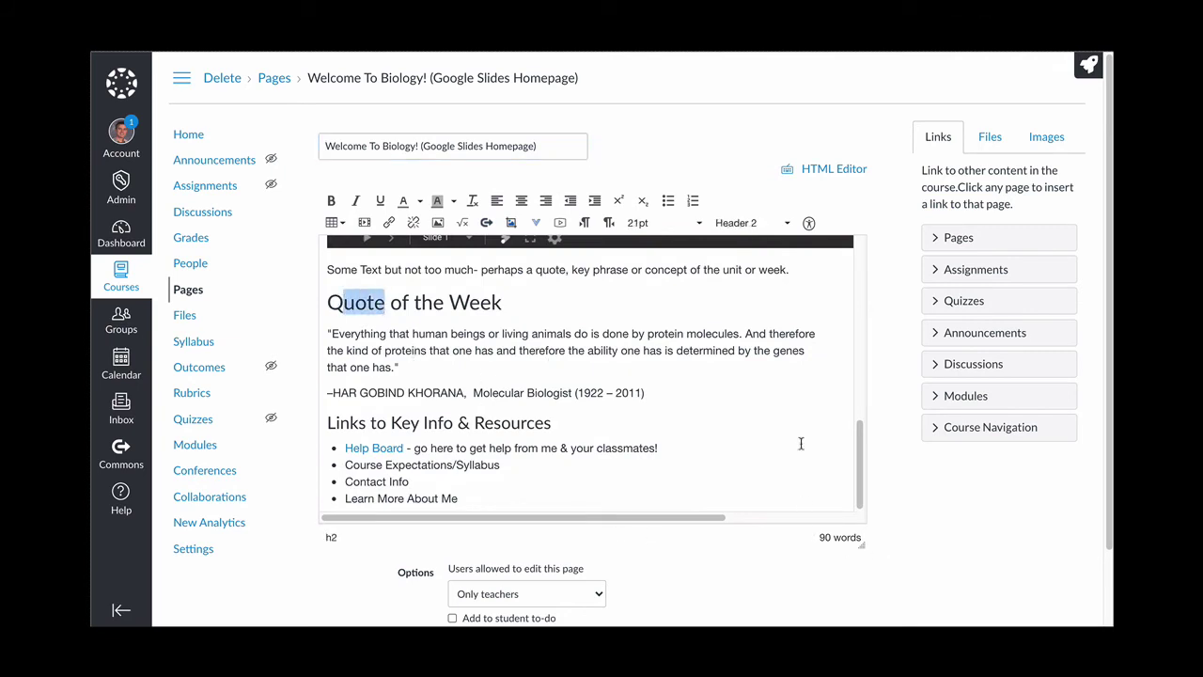
{"action": "scroll", "coordinate": [801, 443], "scroll_direction": "down", "scroll_amount": 2}
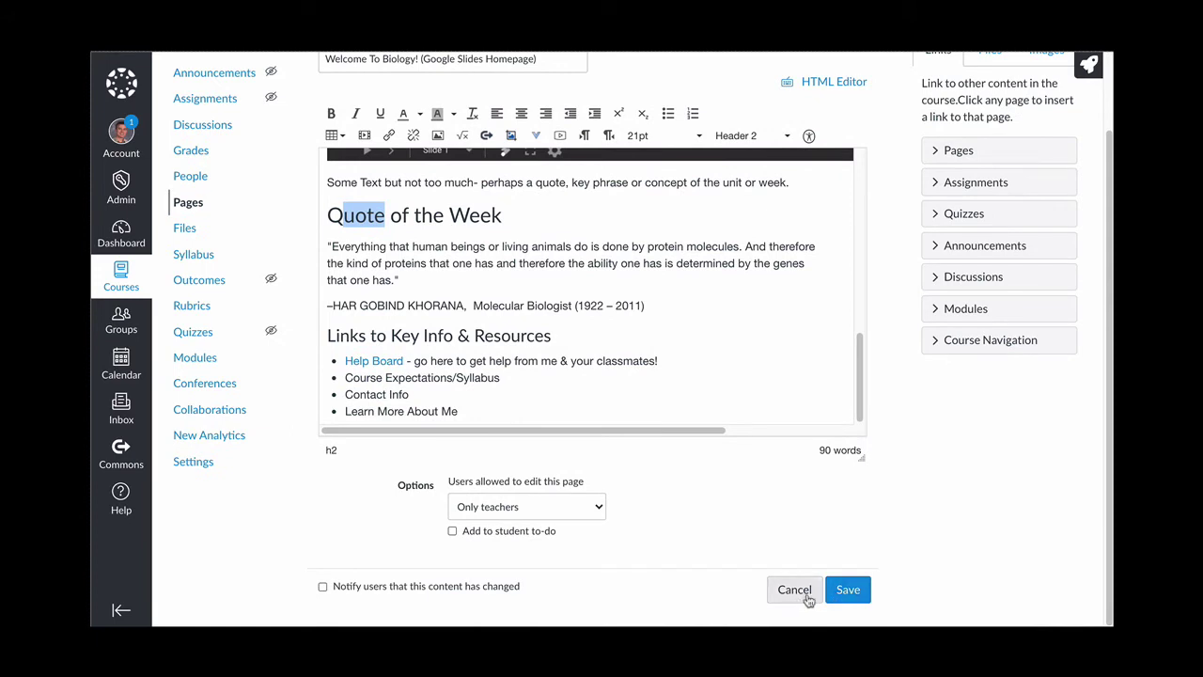
{"action": "left_click", "coordinate": [850, 597]}
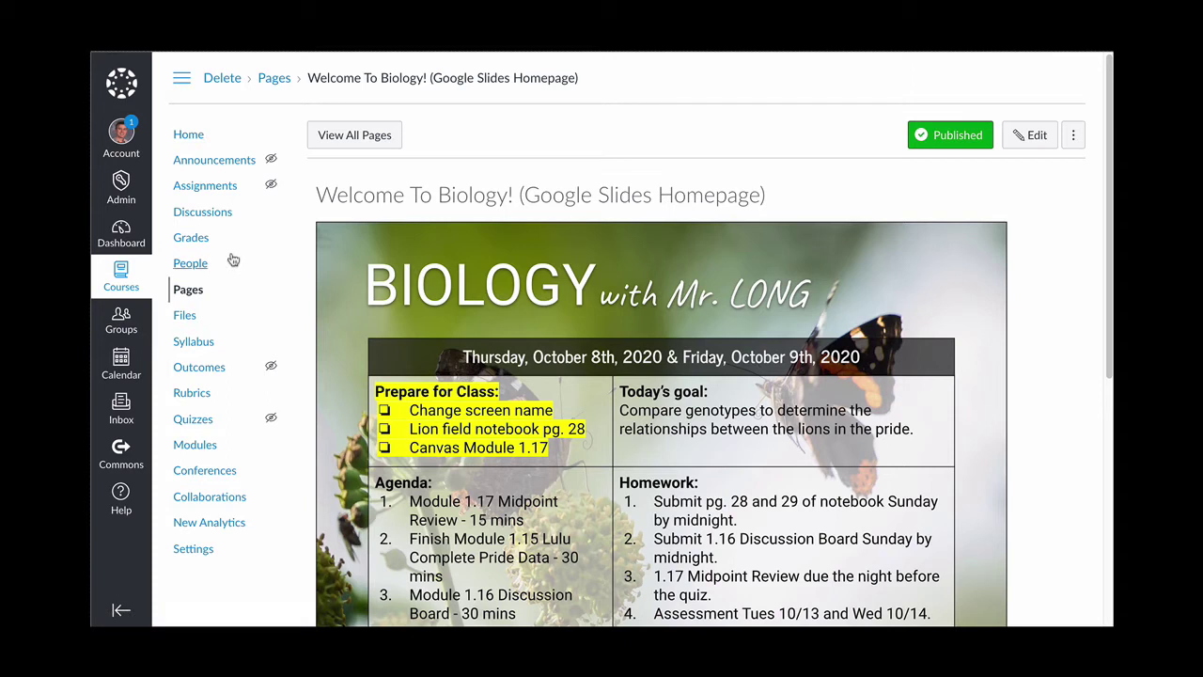
Set Welcome To Biology! (Google Slides Homepage) as the course's front page
{"action": "left_click", "coordinate": [193, 291]}
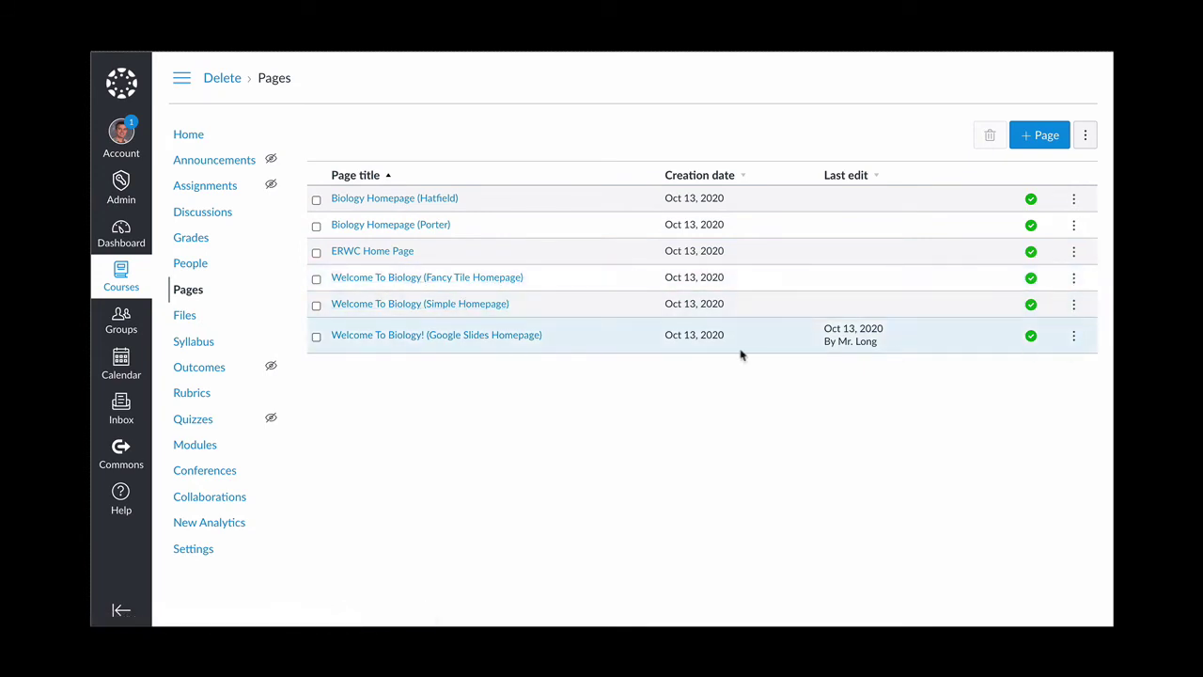
{"action": "left_click", "coordinate": [1072, 338]}
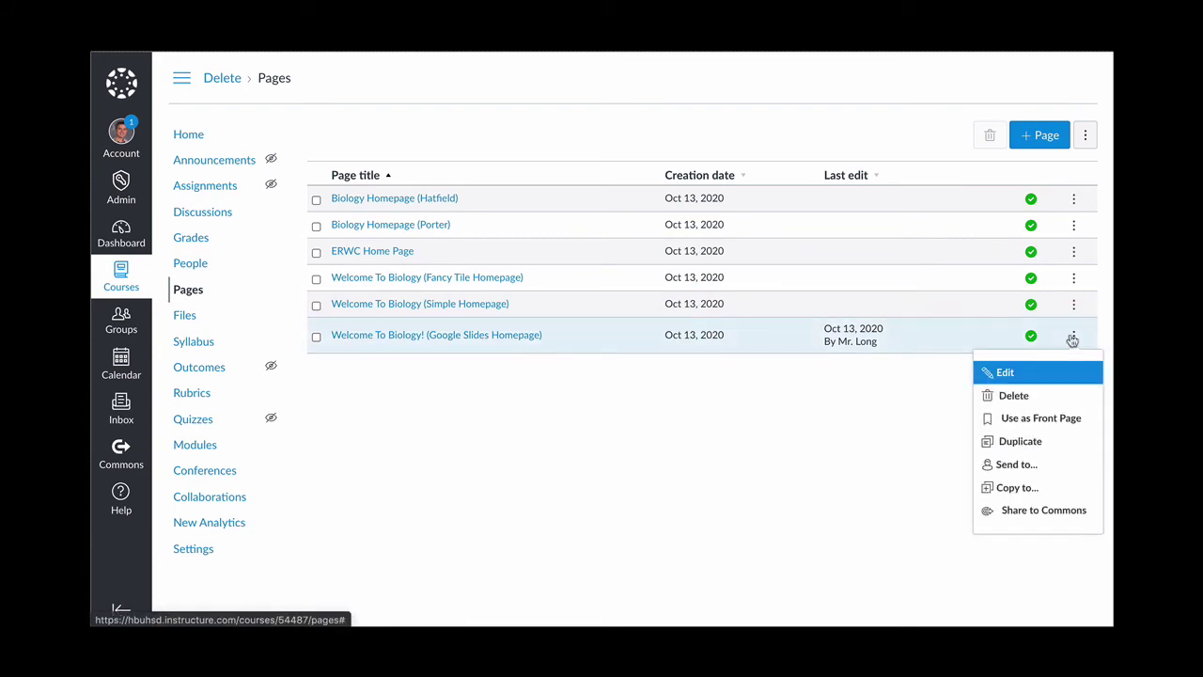
{"action": "left_click", "coordinate": [1054, 420]}
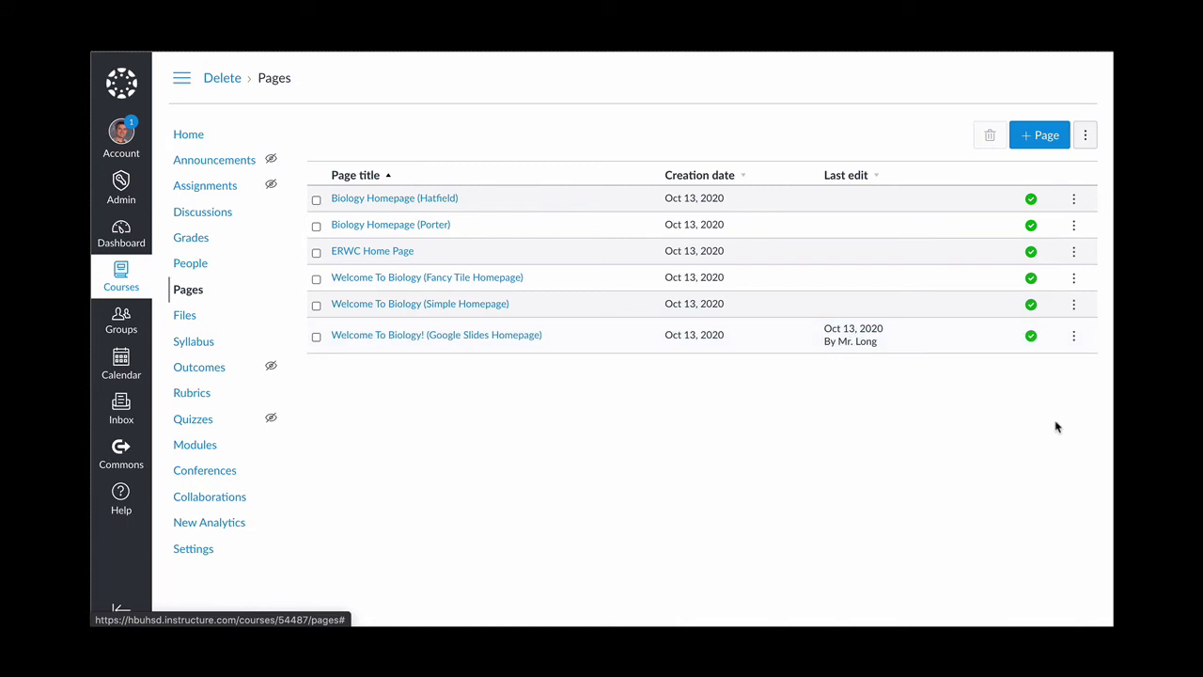
Set the course home page to display the Pages Front Page, Welcome To Biology! (Google Slides Homepage)
{"action": "left_click", "coordinate": [202, 137]}
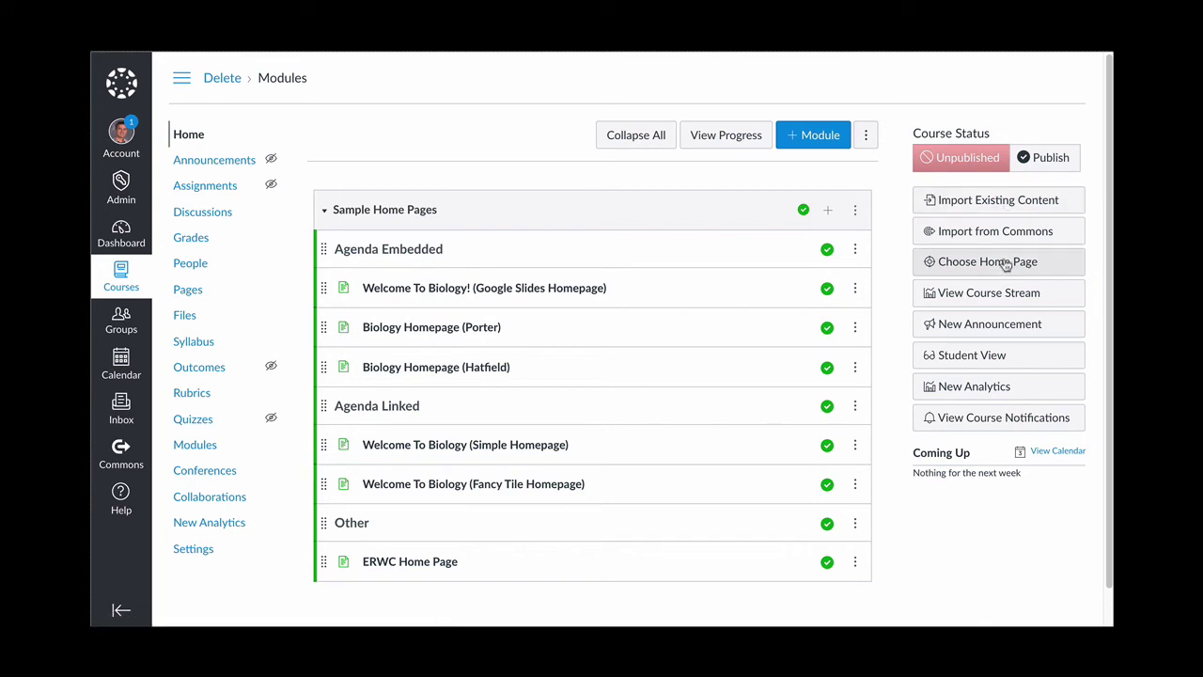
{"action": "left_click", "coordinate": [966, 272]}
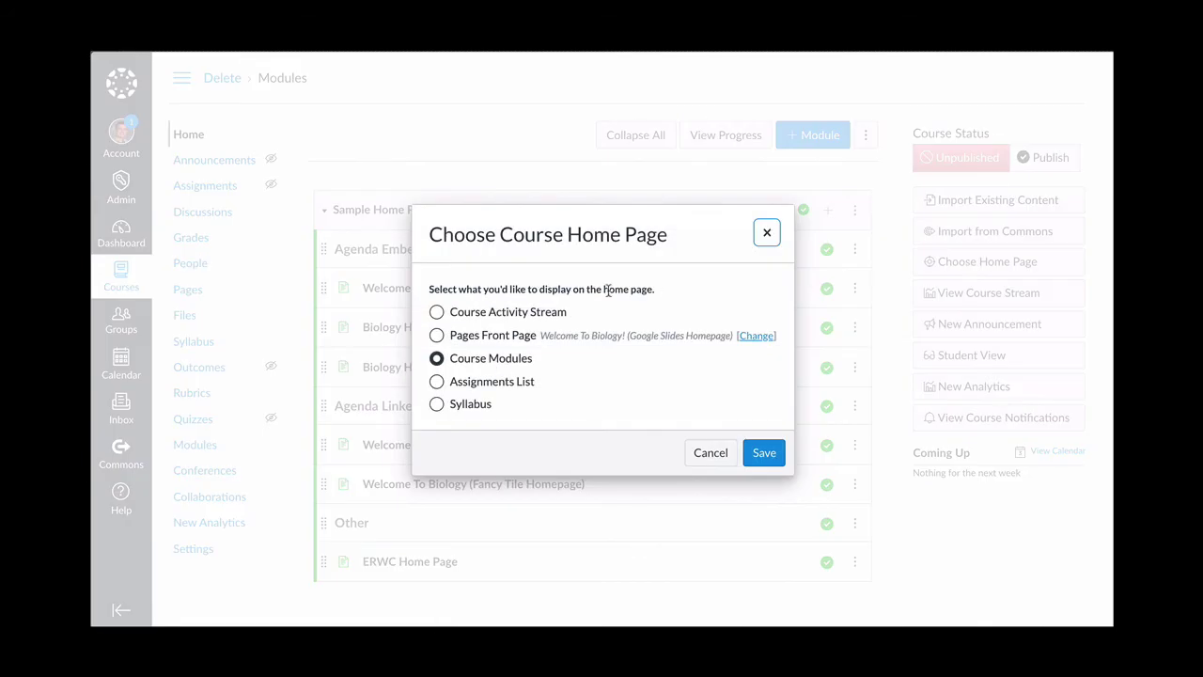
{"action": "left_click", "coordinate": [437, 339]}
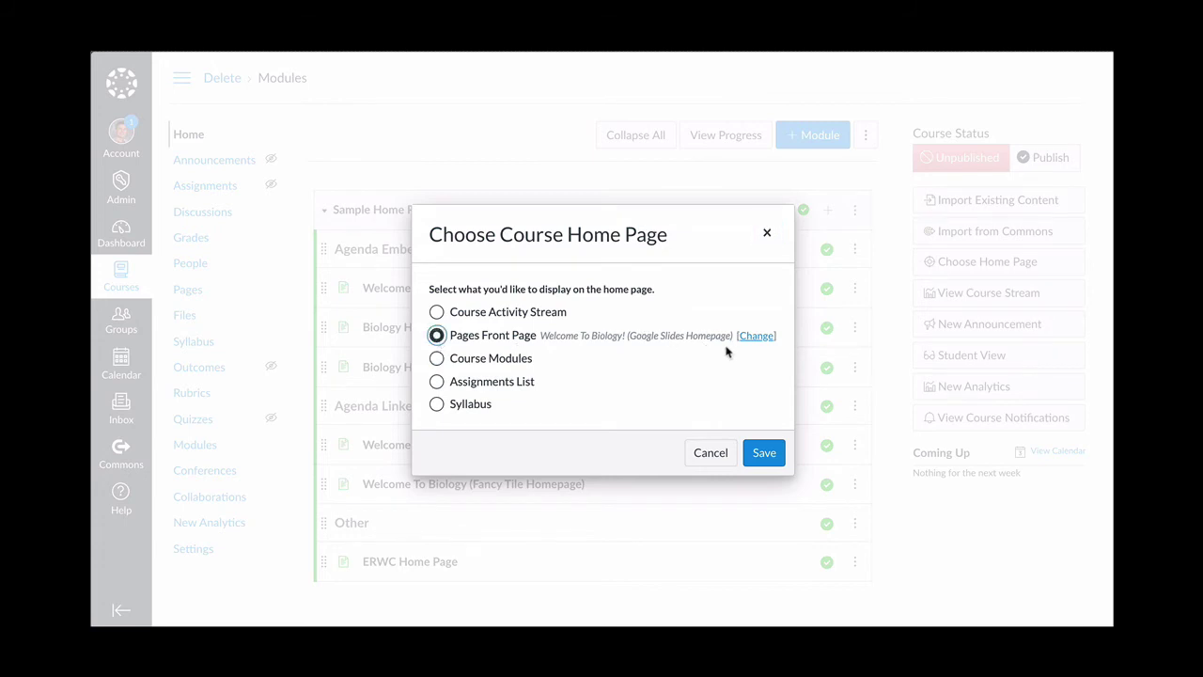
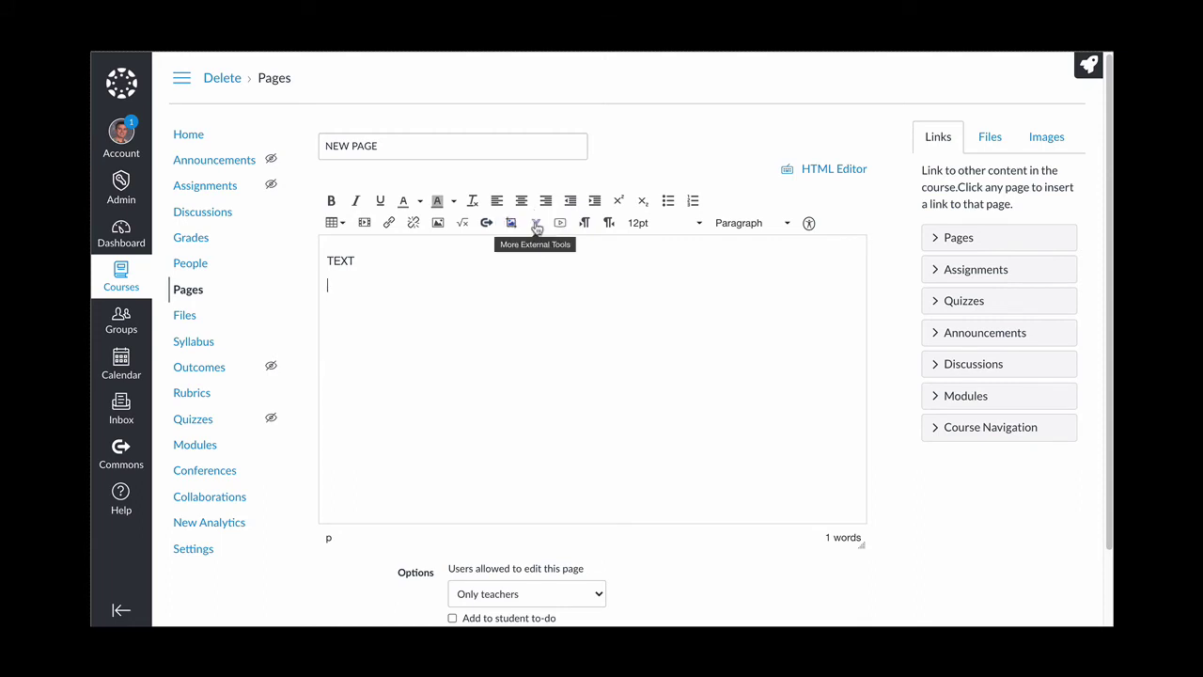
Embed the MY Agenda Samples presentation from Google Drive (LTI 1.3) below TEXT on NEW PAGE
{"action": "left_click", "coordinate": [537, 227]}
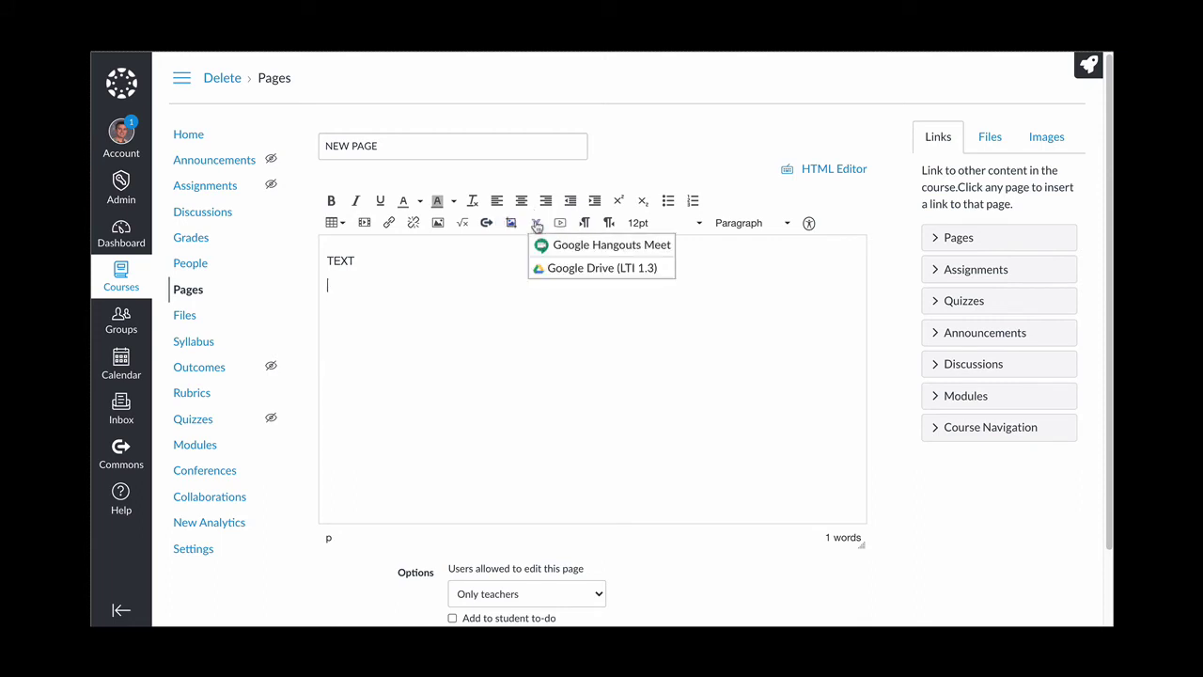
{"action": "left_click", "coordinate": [565, 270]}
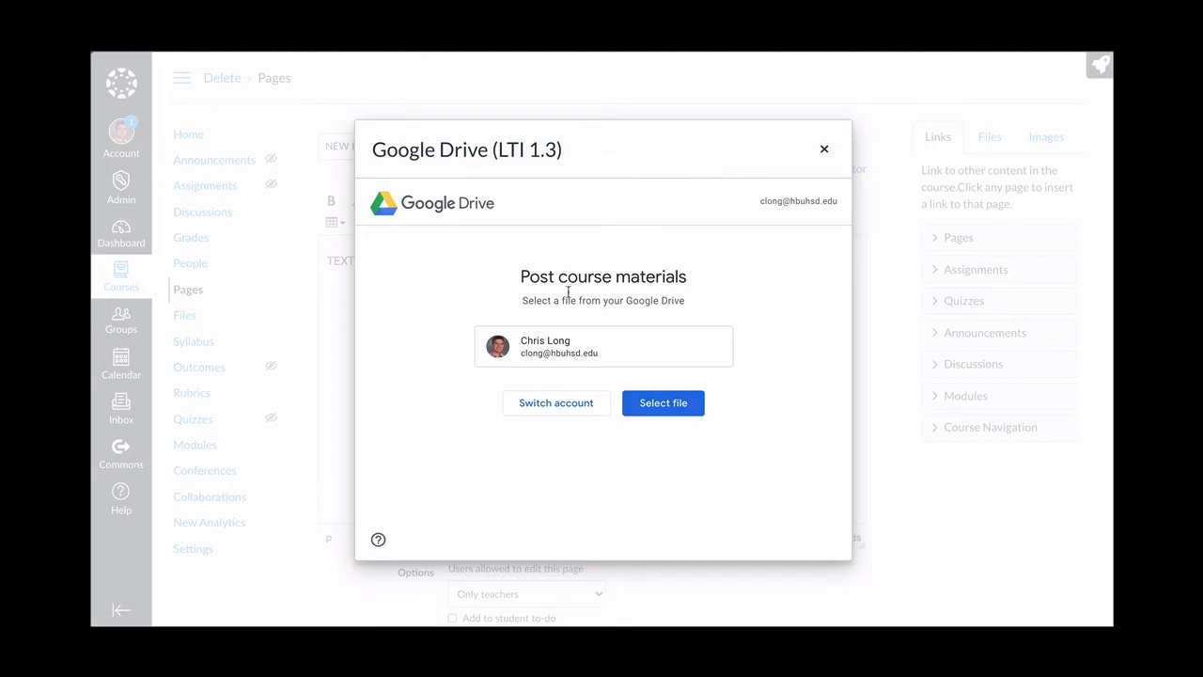
{"action": "left_click", "coordinate": [660, 411]}
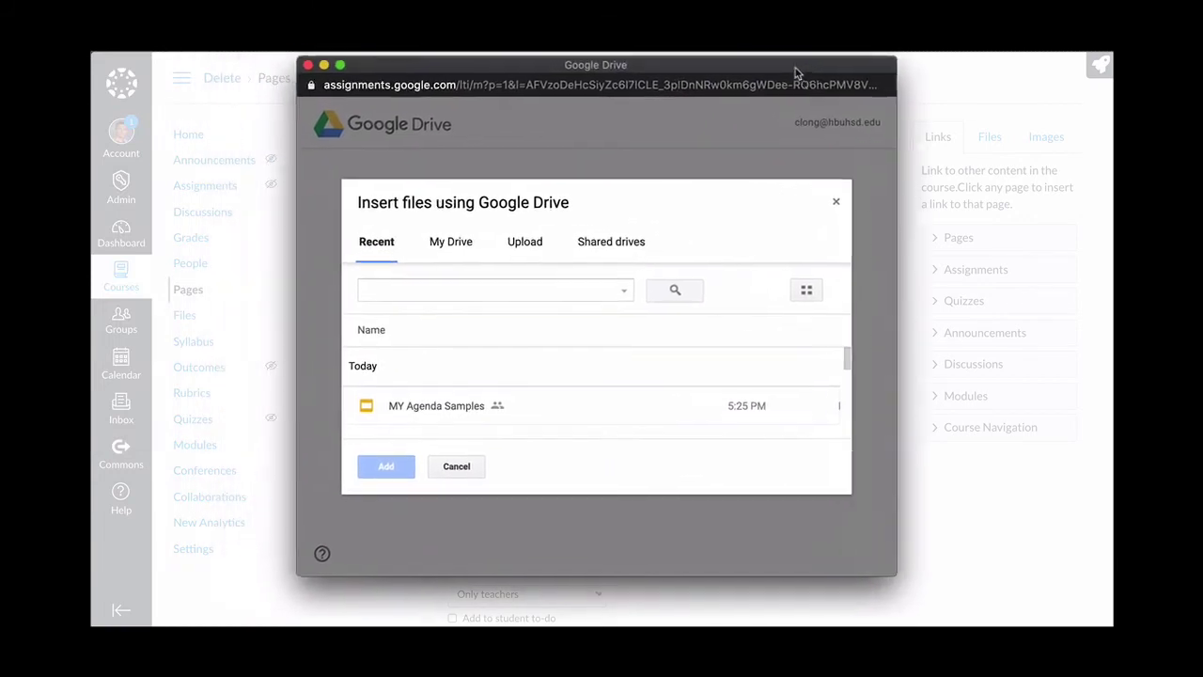
{"action": "left_click_drag", "start_coordinate": [795, 72], "coordinate": [808, 81]}
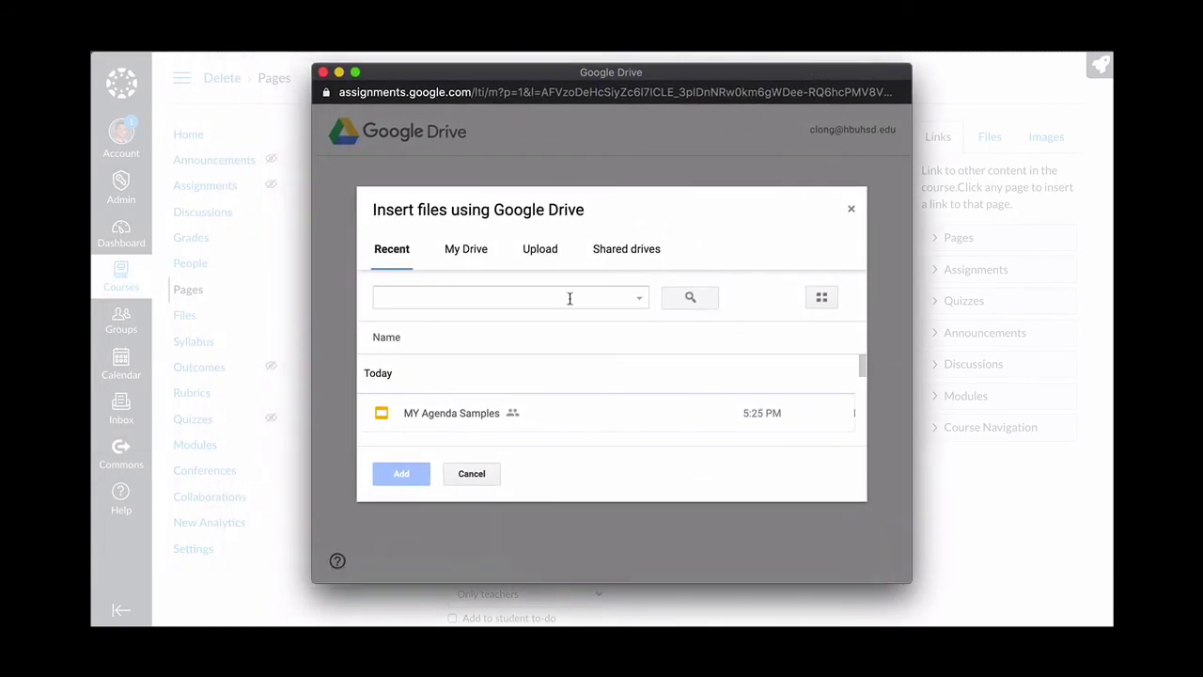
{"action": "left_click", "coordinate": [419, 416]}
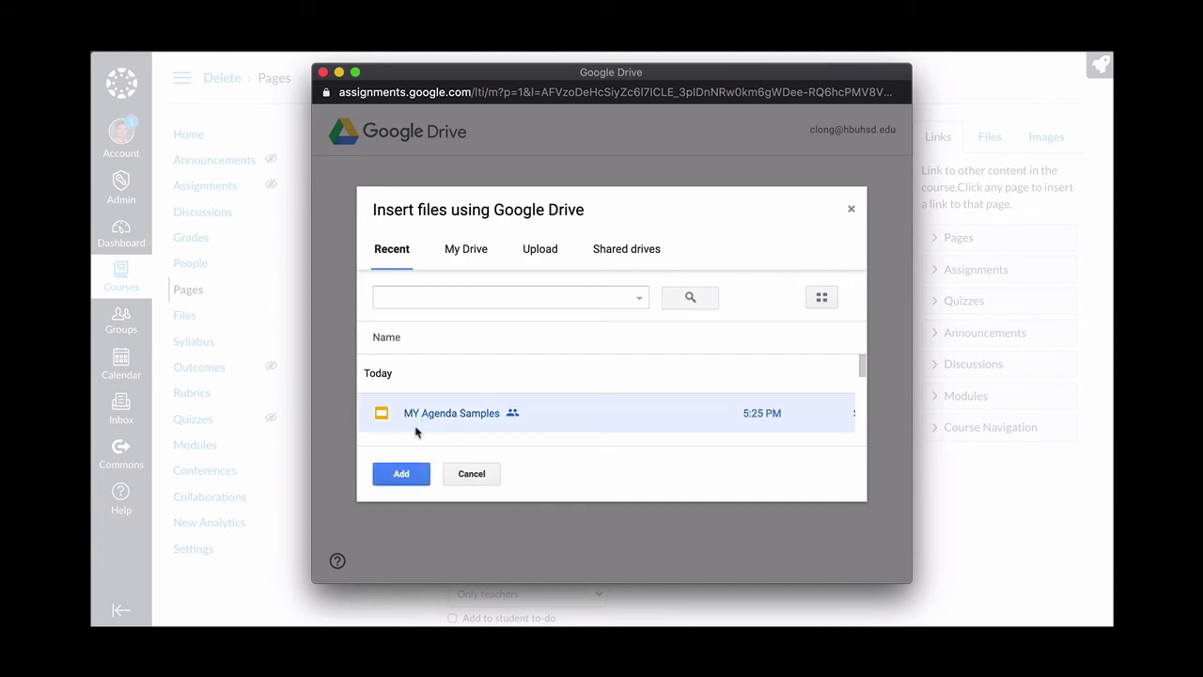
{"action": "left_click", "coordinate": [403, 475]}
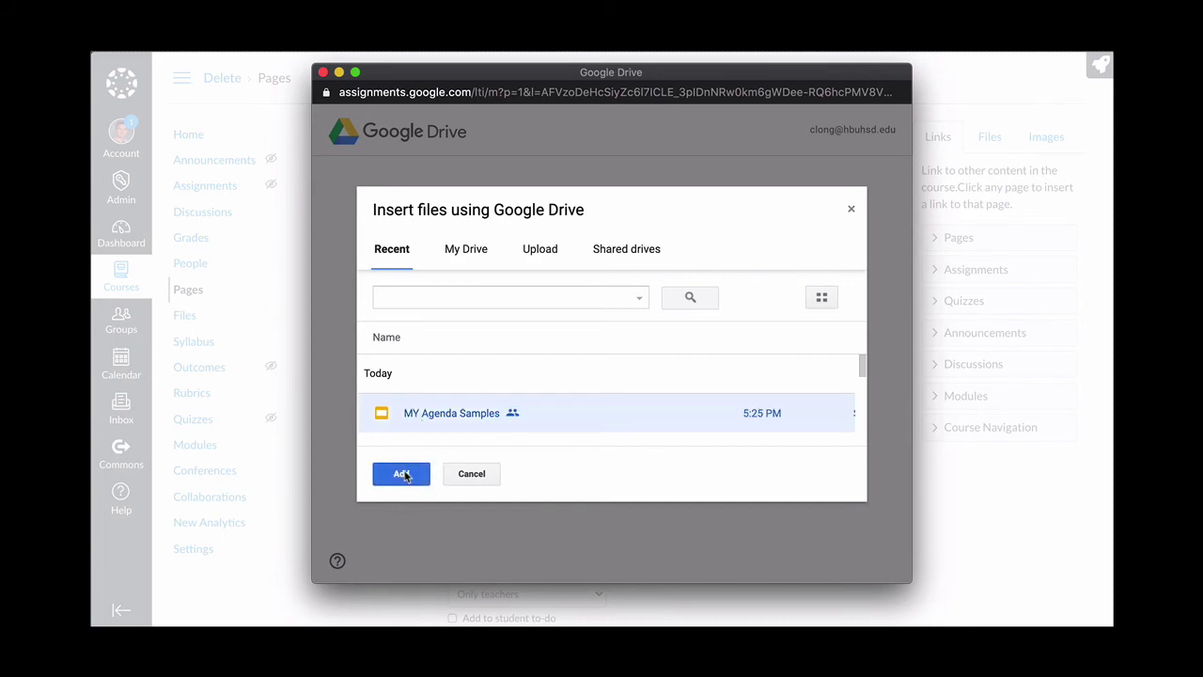
{"action": "left_click", "coordinate": [727, 389]}
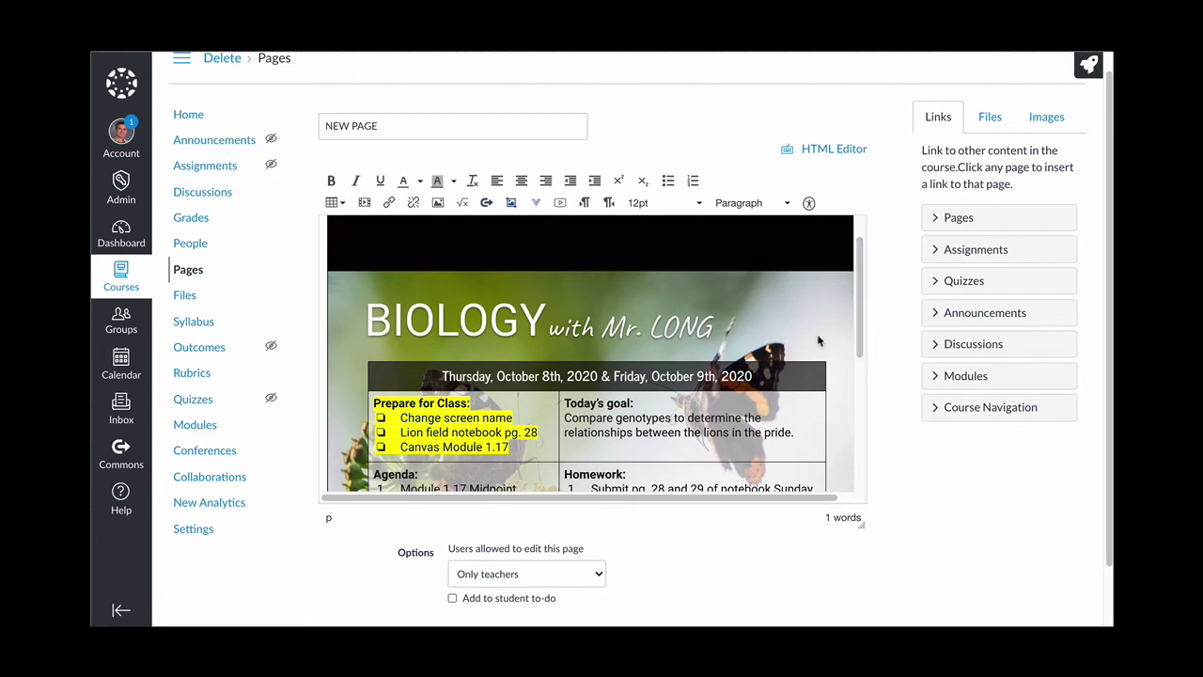
Set the embedded presentation's iframe width to 960px and height to 749px in the page's HTML, and save the page
{"action": "left_click", "coordinate": [832, 155]}
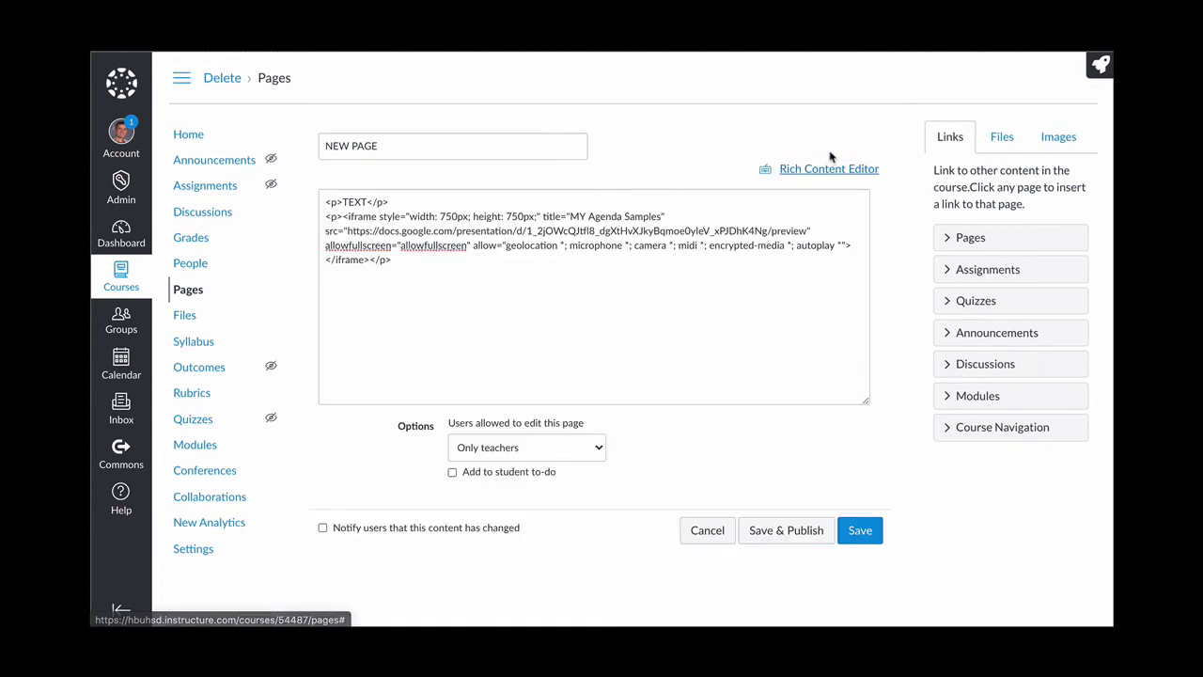
{"action": "left_click", "coordinate": [442, 219]}
{"action": "key", "text": "Delete"}
{"action": "key", "text": "Delete"}
{"action": "key", "text": "Delete"}
{"action": "type", "text": "960"}
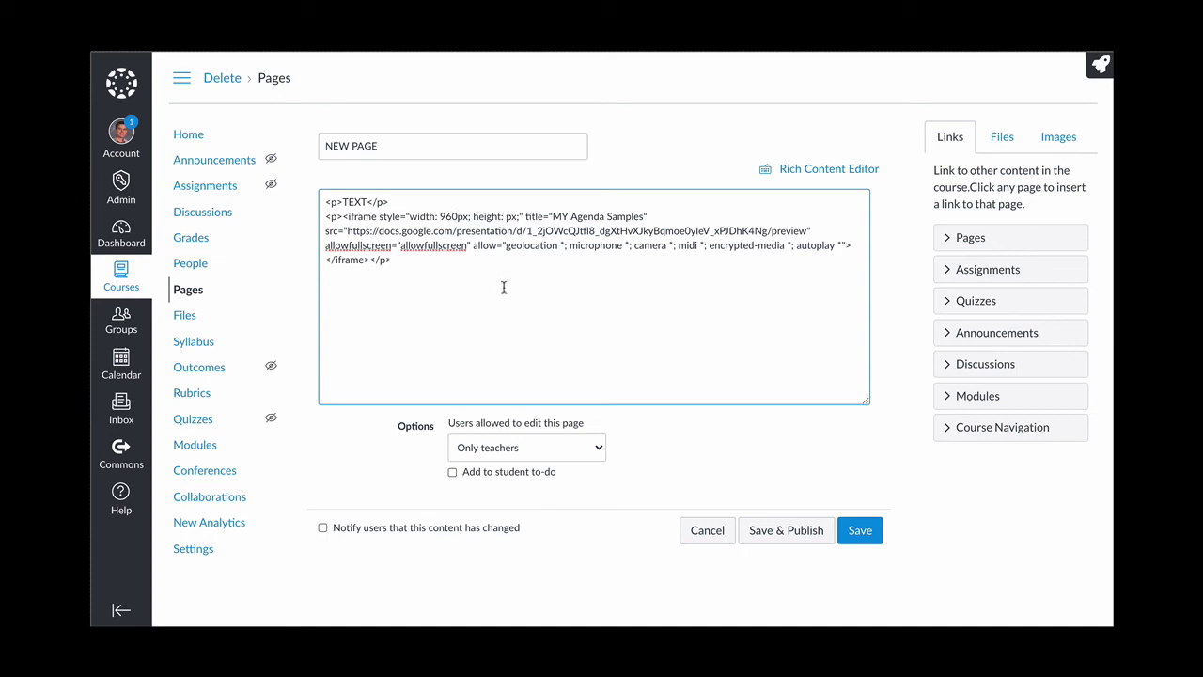
{"action": "type", "text": "7"}
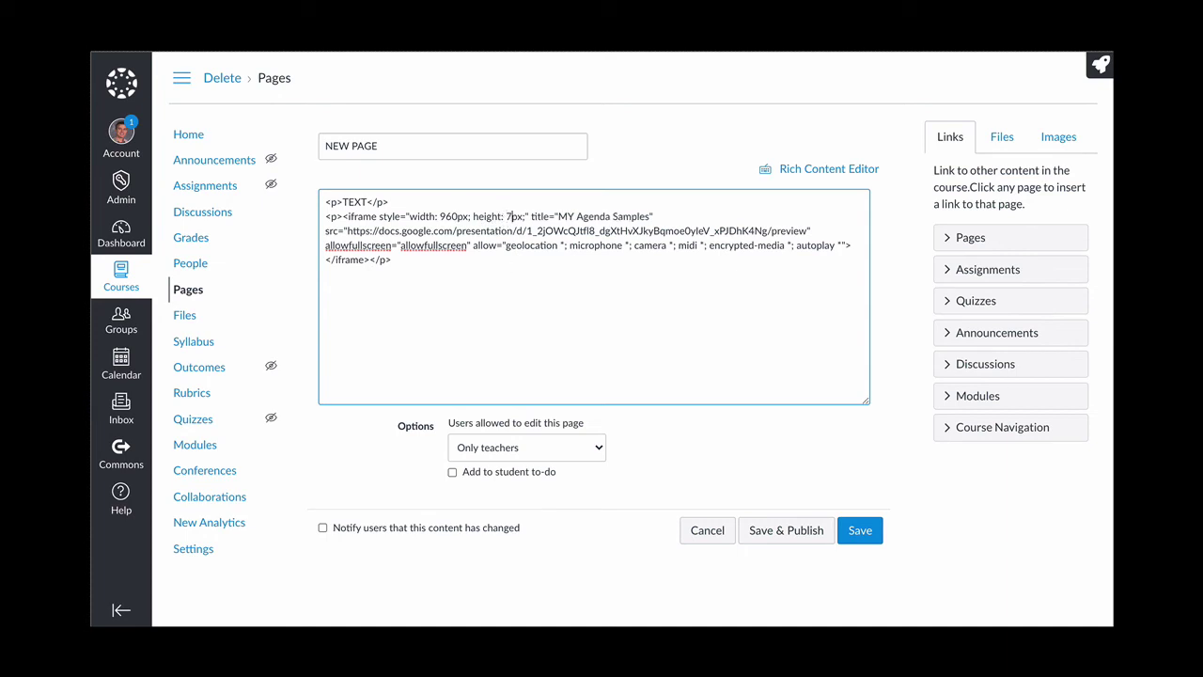
{"action": "type", "text": "49"}
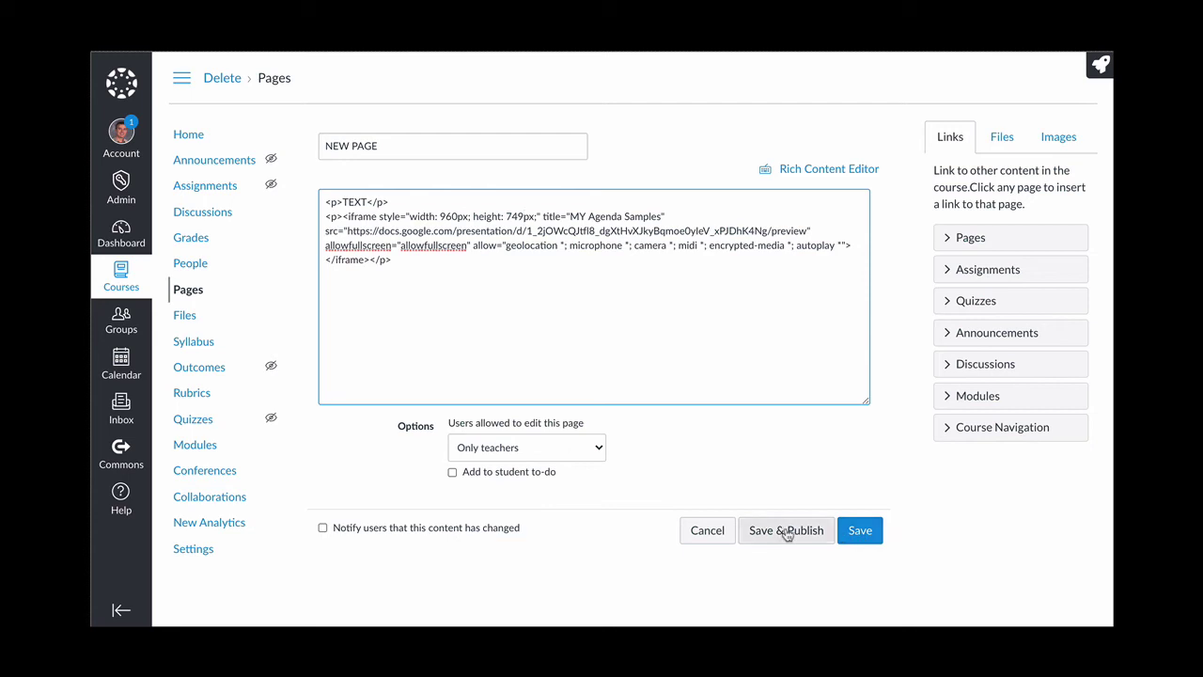
{"action": "left_click", "coordinate": [861, 531]}
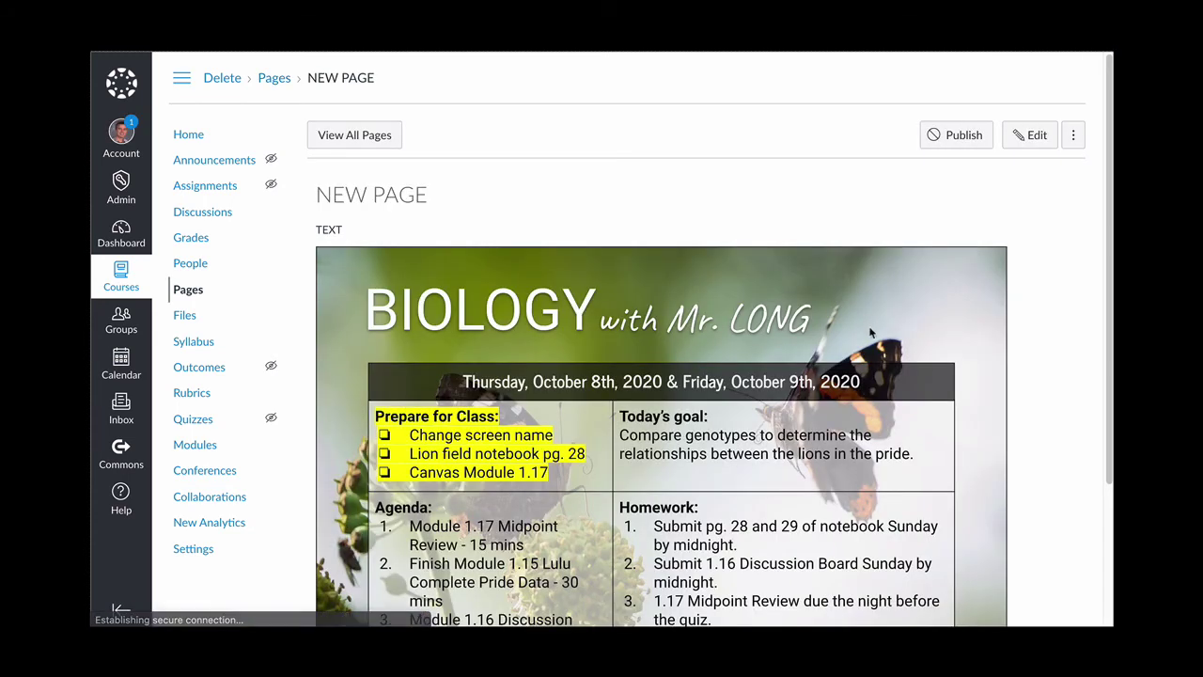
Look over the saved page, publish NEW PAGE from the full page list, and use it as the front page
{"action": "scroll", "coordinate": [1042, 435], "scroll_direction": "down", "scroll_amount": 1}
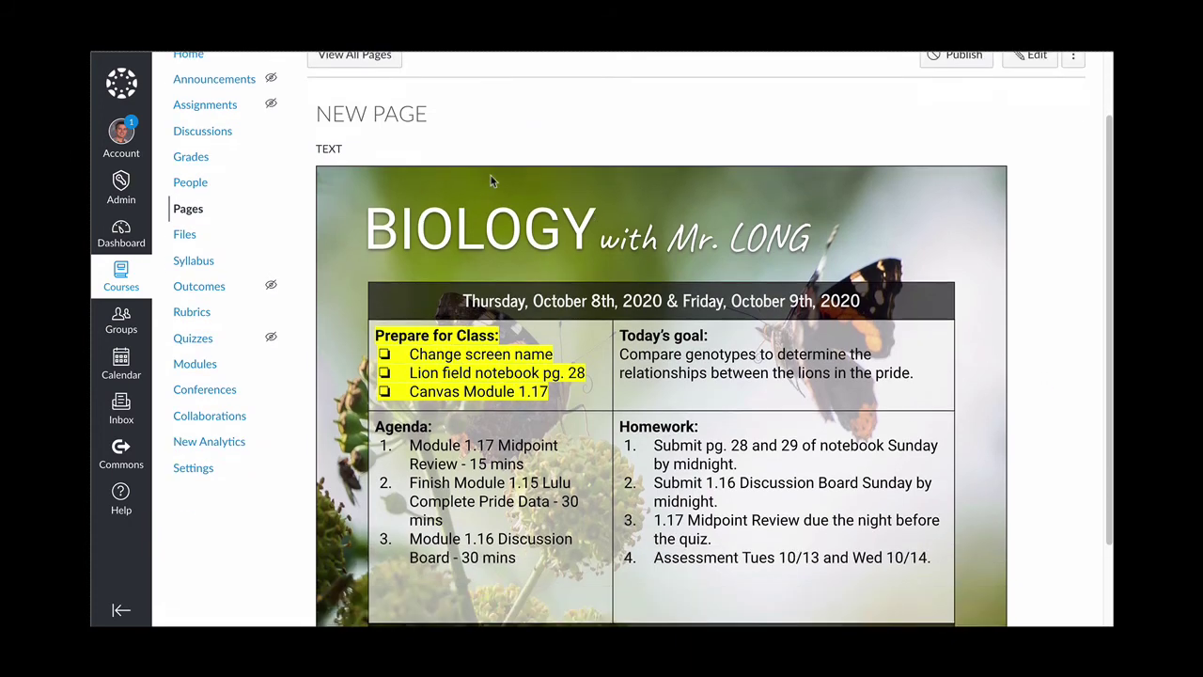
{"action": "scroll", "coordinate": [1012, 355], "scroll_direction": "up", "scroll_amount": 1}
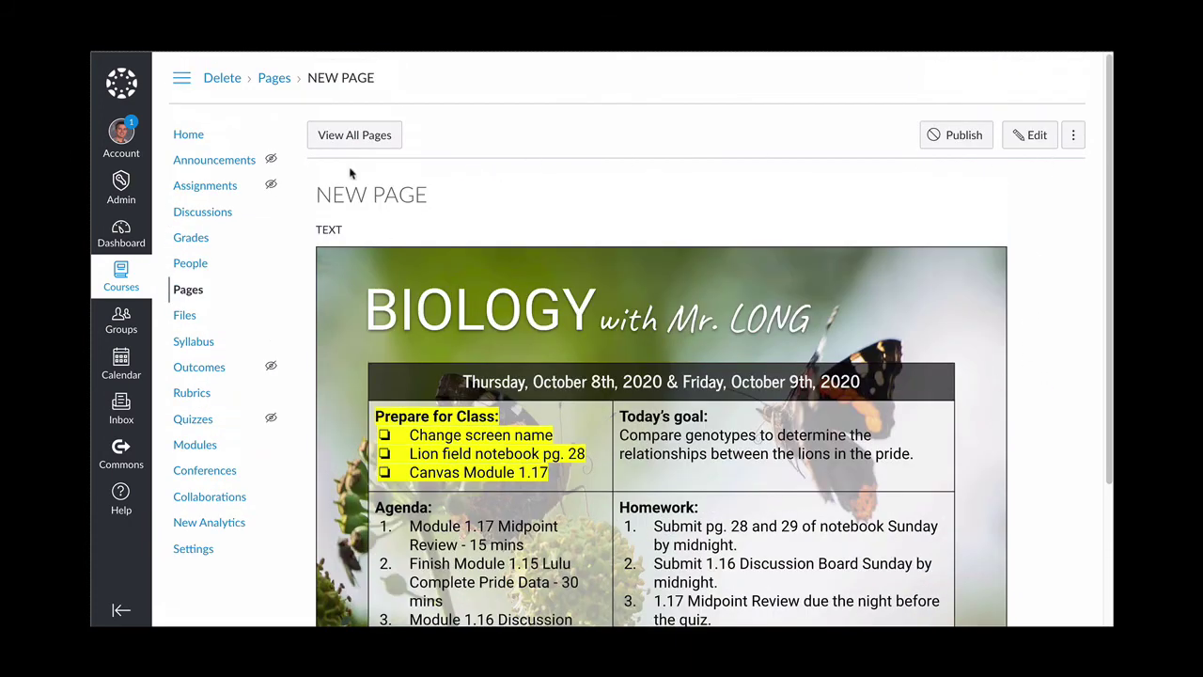
{"action": "left_click", "coordinate": [351, 137]}
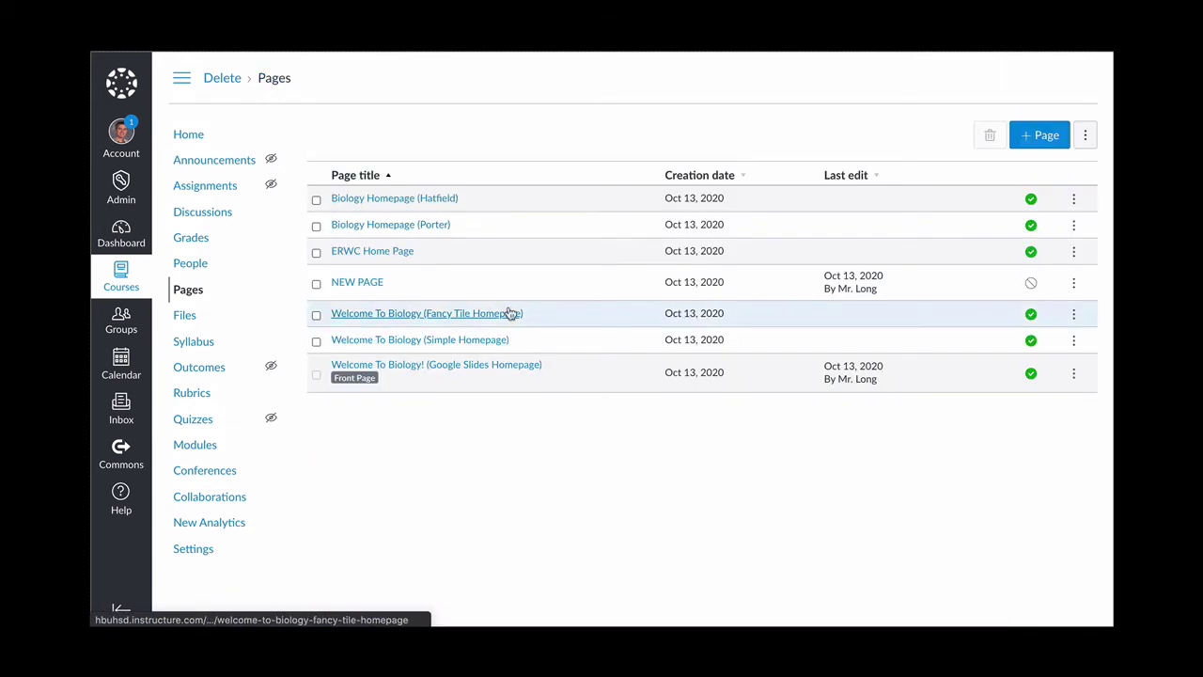
{"action": "left_click", "coordinate": [1074, 283]}
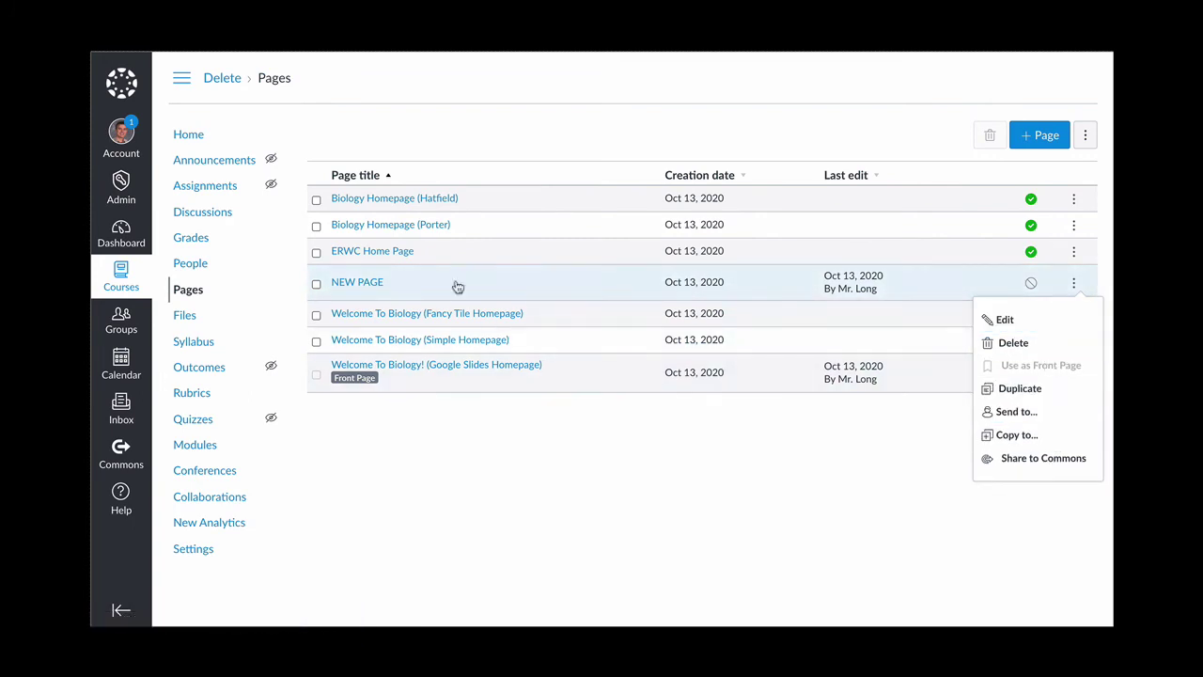
{"action": "left_click", "coordinate": [1030, 285]}
{"action": "left_click", "coordinate": [1073, 283]}
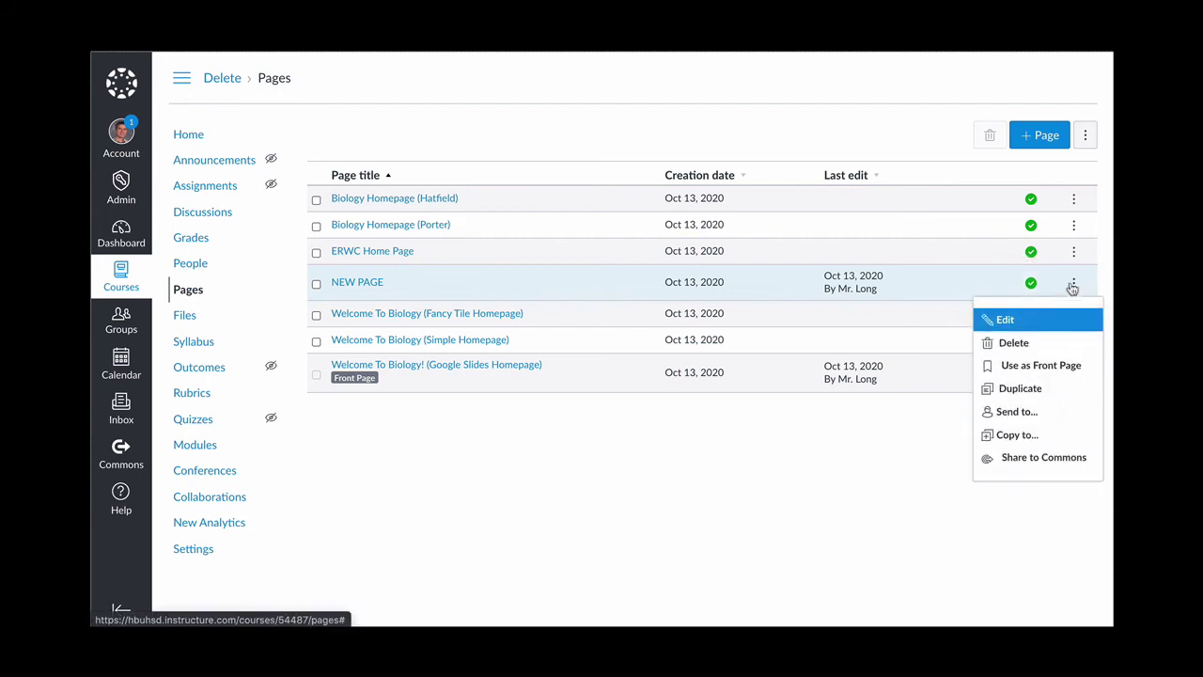
{"action": "left_click", "coordinate": [1061, 372]}
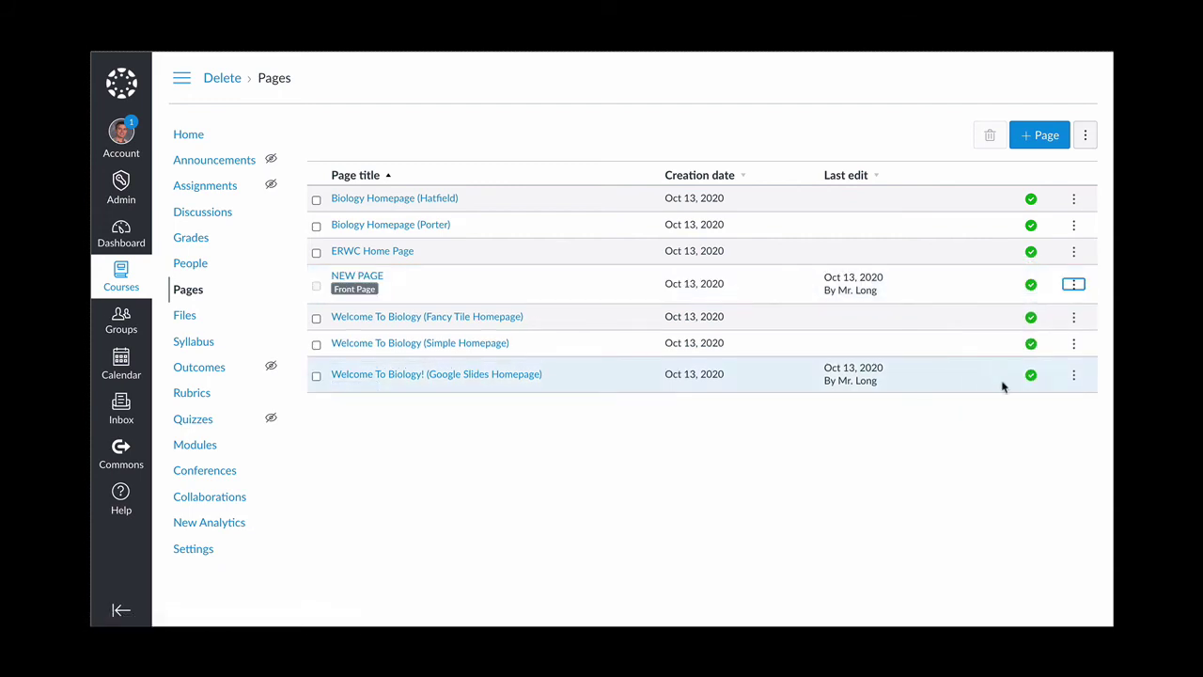
Open the course home page for editing and replace its text and embedded presentation with DAILY AGENDA
{"action": "left_click", "coordinate": [192, 138]}
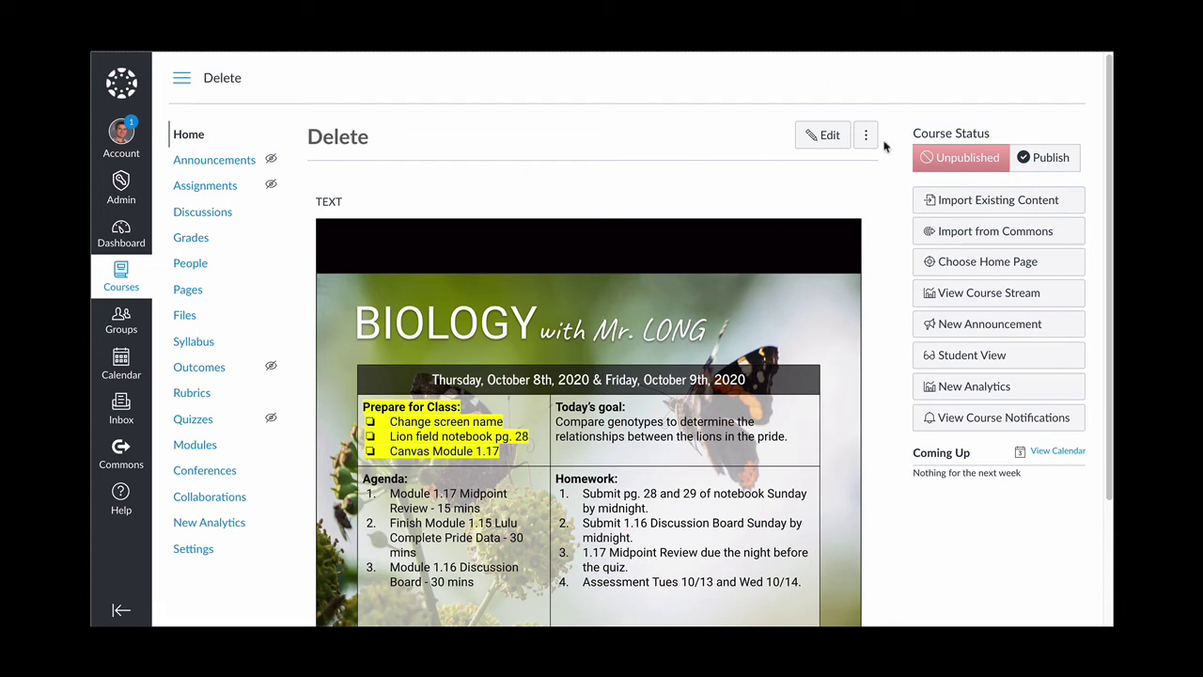
{"action": "left_click", "coordinate": [828, 134]}
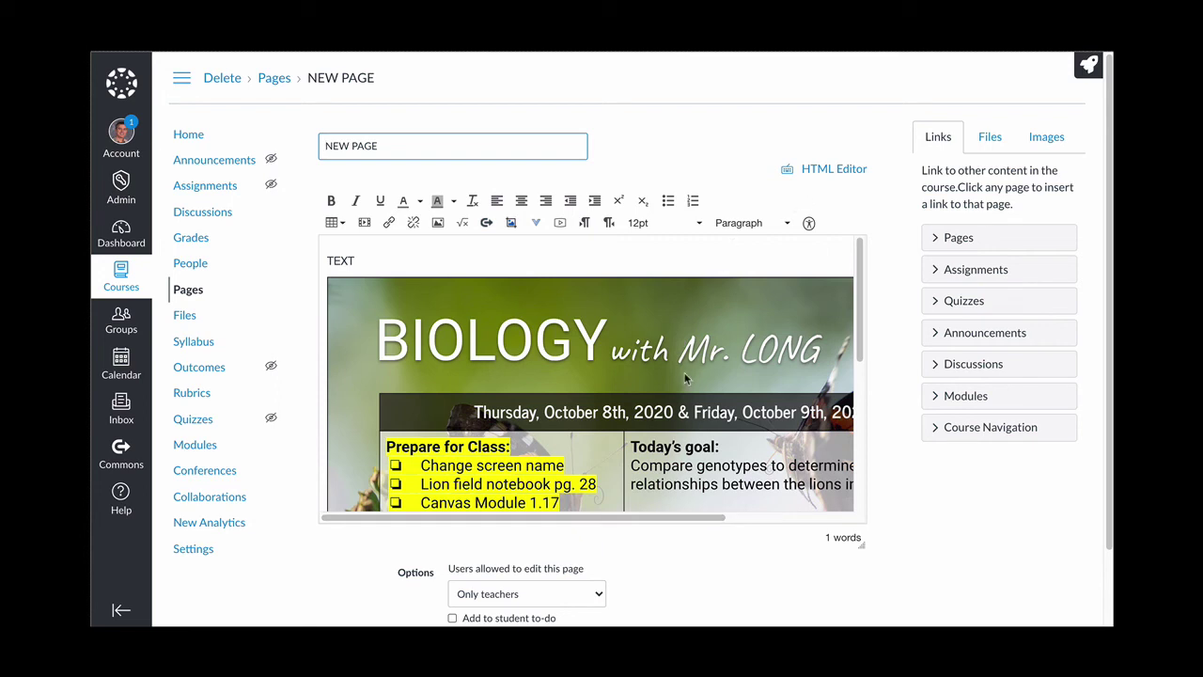
{"action": "left_click", "coordinate": [508, 316]}
{"action": "left_click", "coordinate": [326, 284]}
{"action": "key", "text": "Return"}
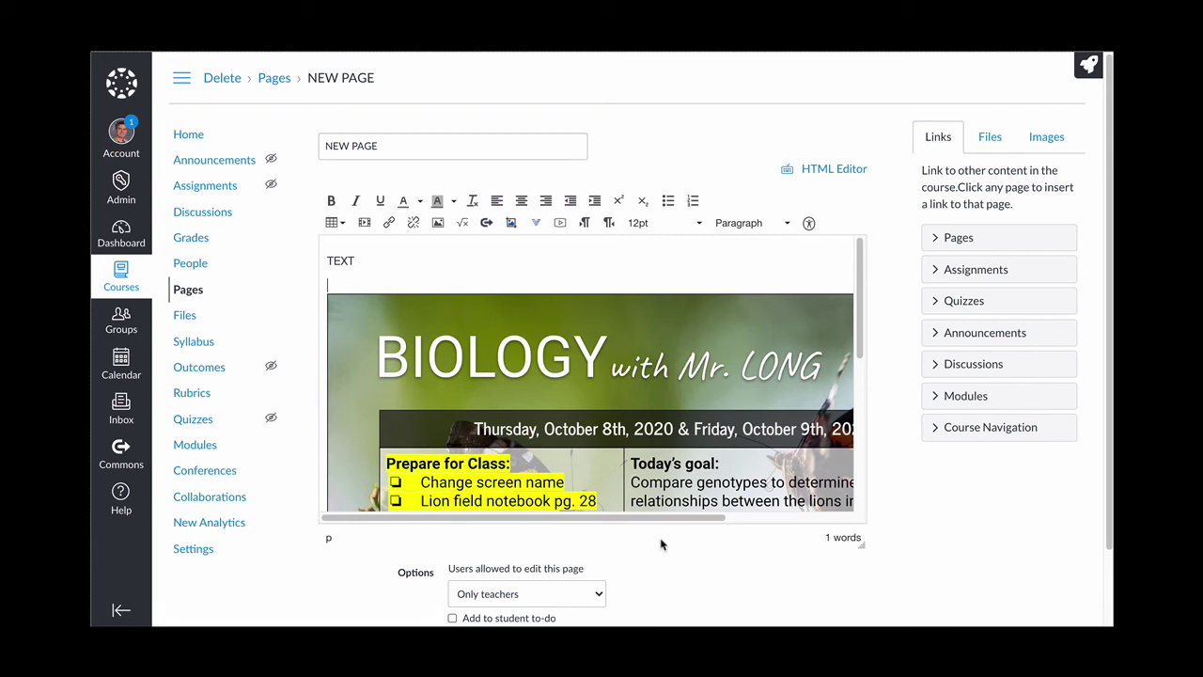
{"action": "key", "text": "ctrl+z"}
{"action": "key", "text": "ctrl+z"}
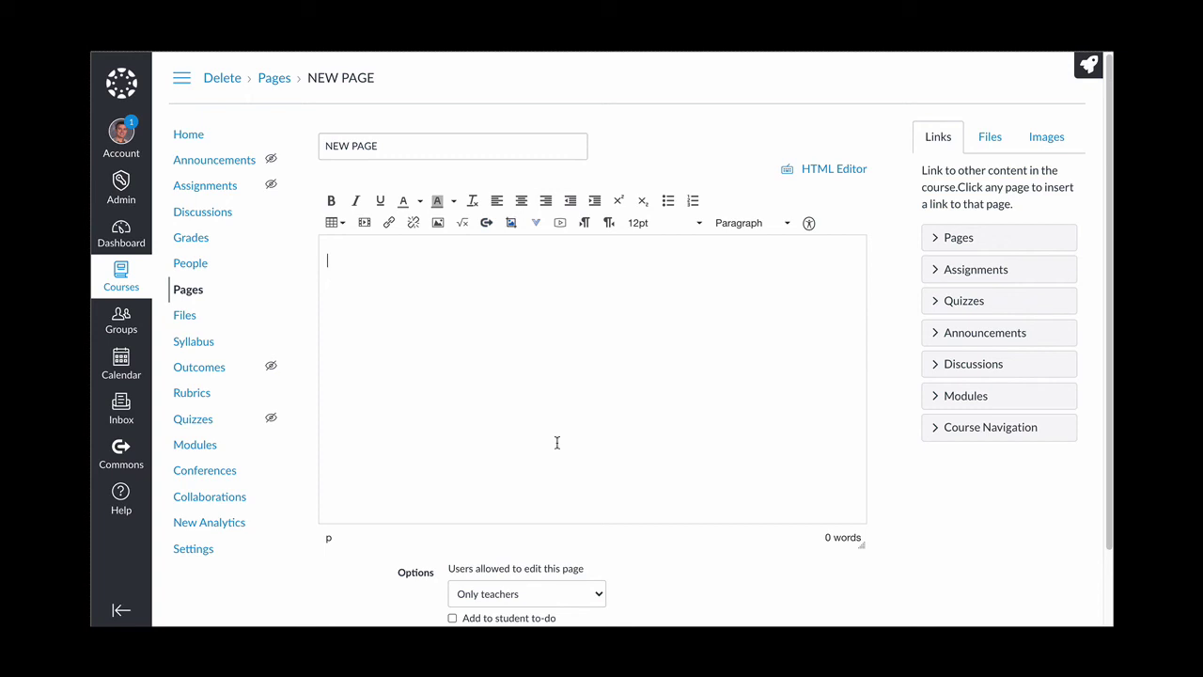
{"action": "type", "text": "DAILY AGENDA"}
Select the DAILY AGENDA text for linking, switch to Google Slides, and copy the sharing link of MY Agenda Samples
{"action": "left_click_drag", "start_coordinate": [413, 260], "coordinate": [336, 247]}
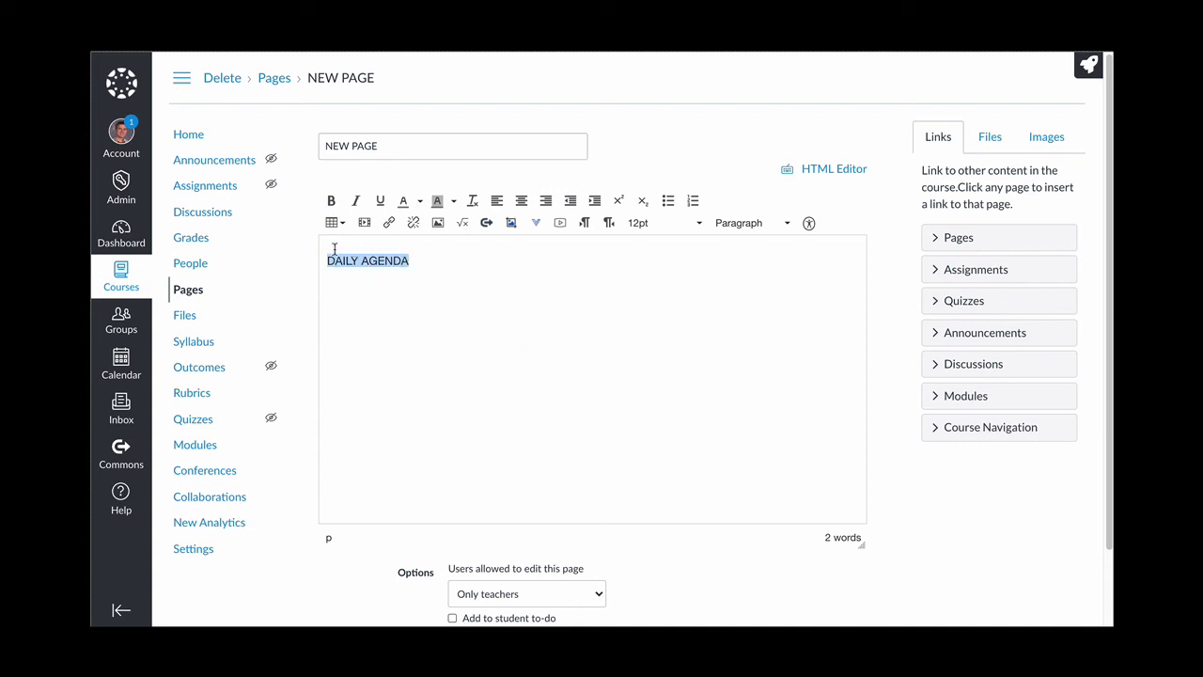
{"action": "left_click", "coordinate": [389, 223]}
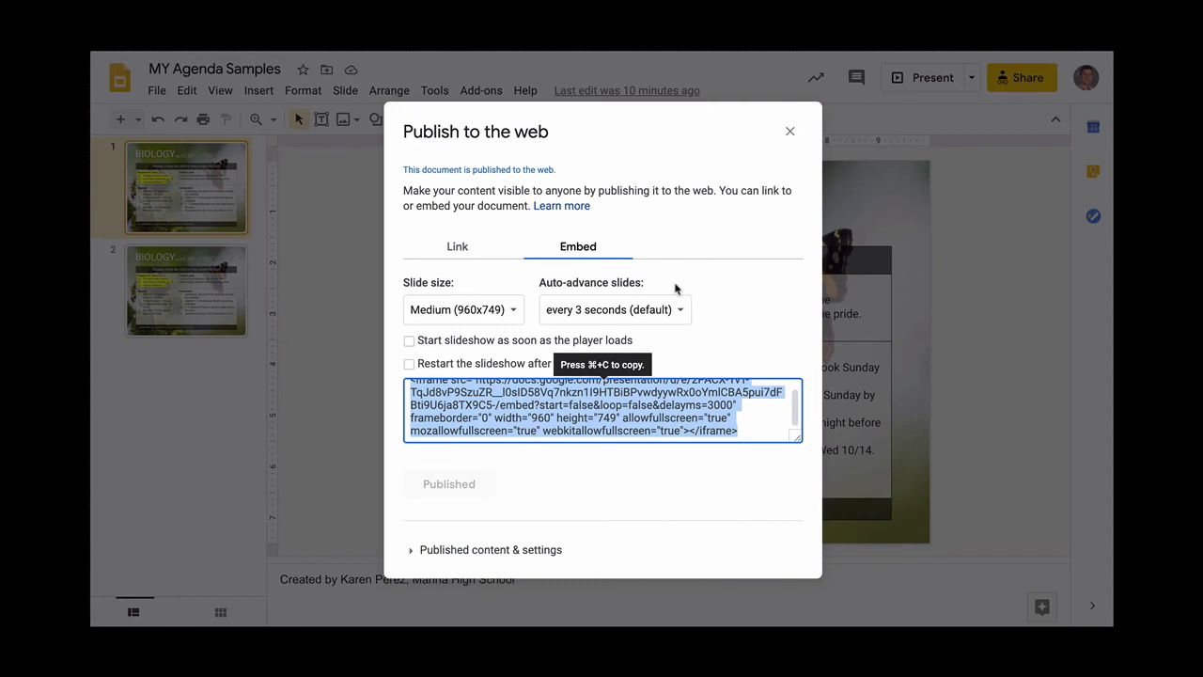
{"action": "left_click", "coordinate": [789, 132]}
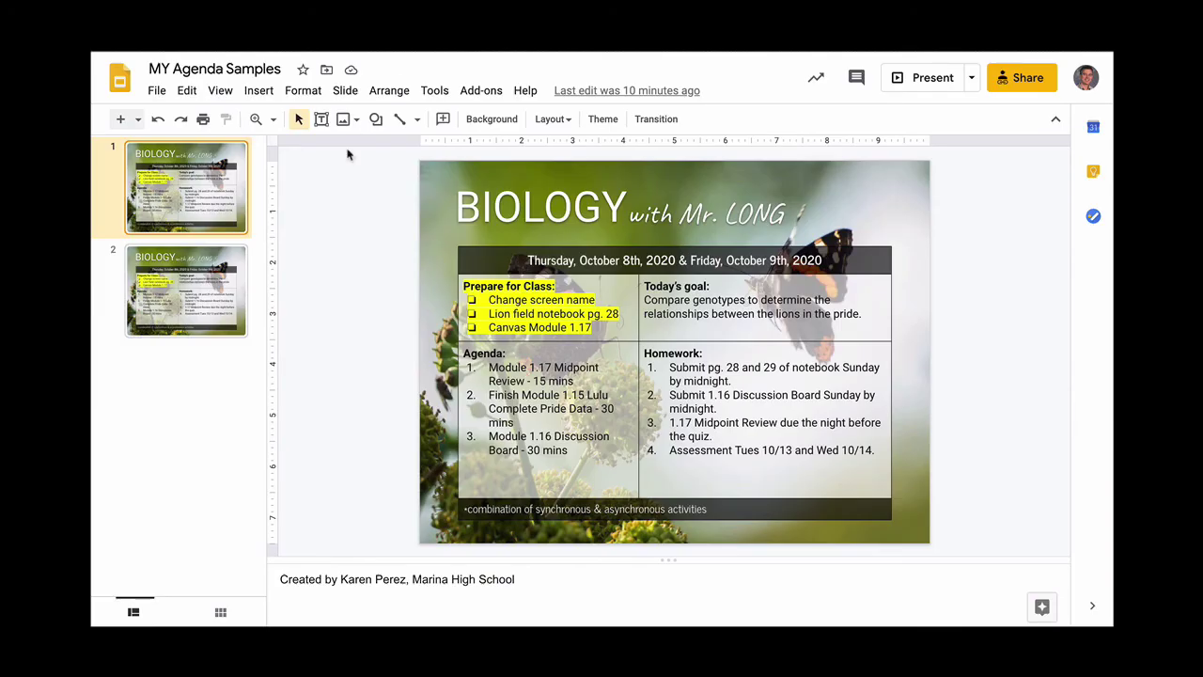
{"action": "left_click", "coordinate": [1019, 79]}
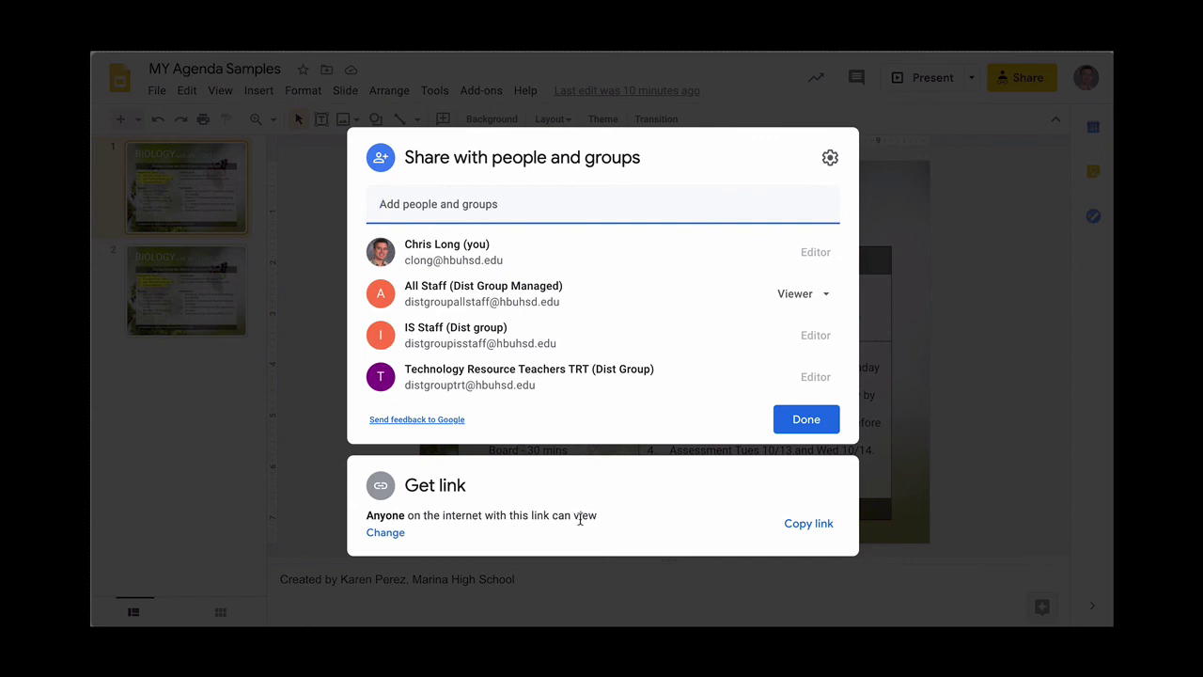
{"action": "left_click", "coordinate": [786, 524]}
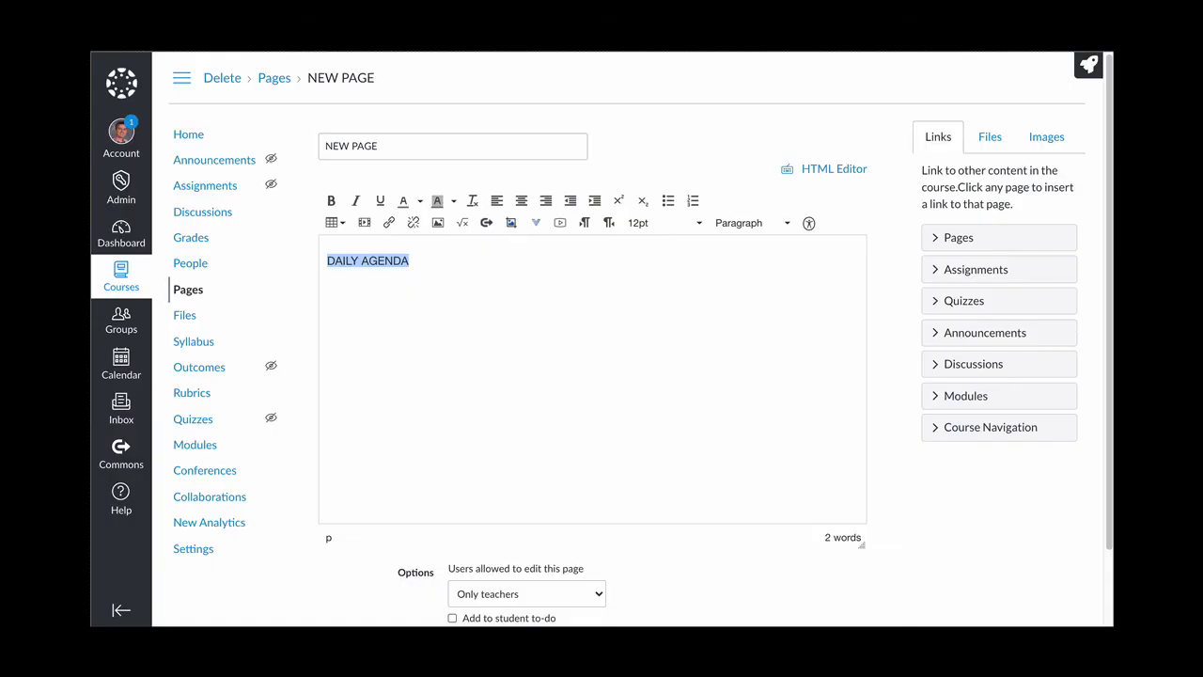
Paste the copied presentation link as the website URL for DAILY AGENDA and replace its edit?usp=sharing ending with PREVIEW
{"action": "left_click", "coordinate": [390, 224]}
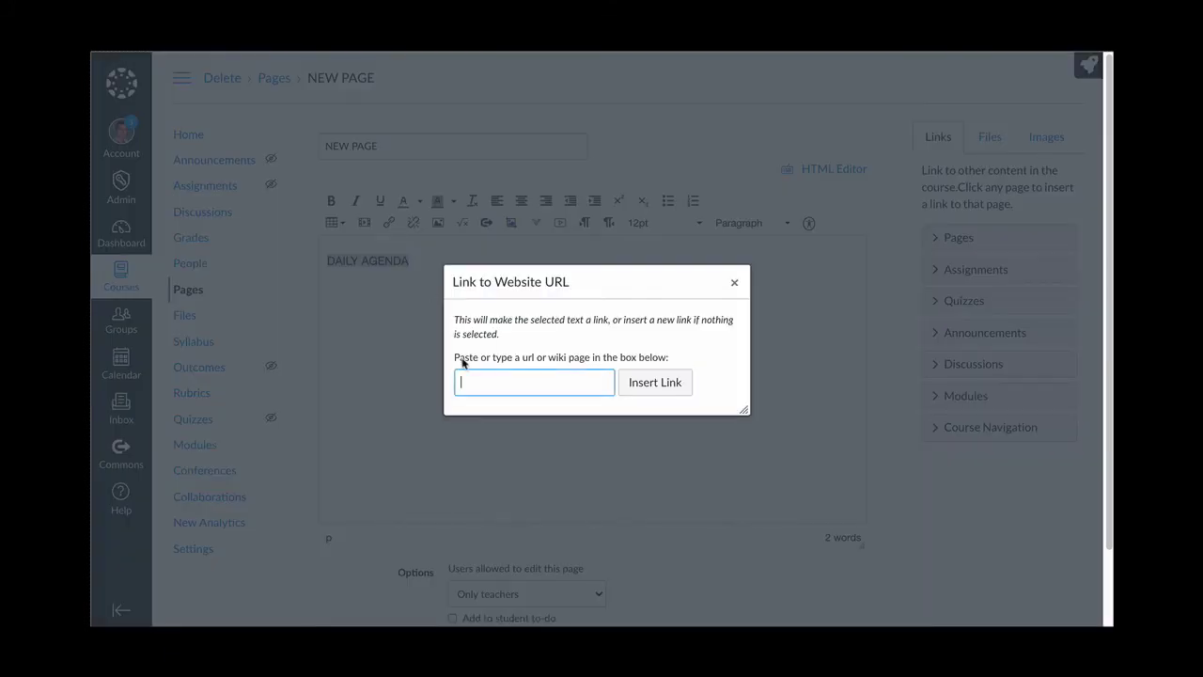
{"action": "key", "text": "ctrl+v"}
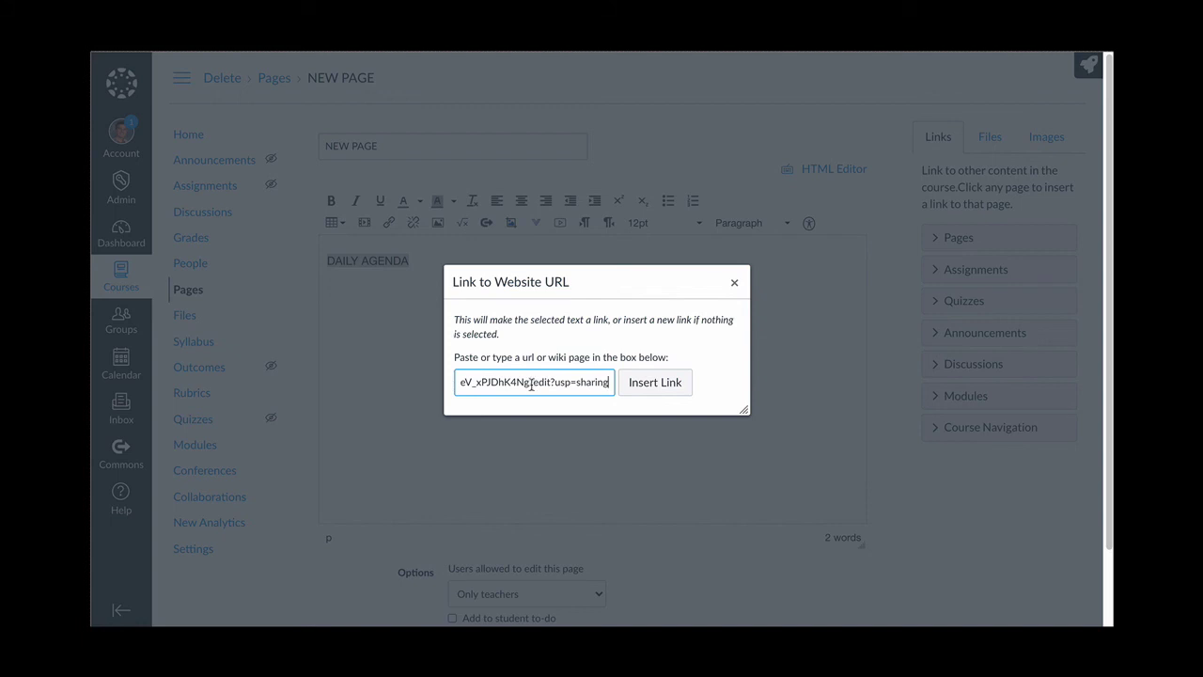
{"action": "left_click_drag", "start_coordinate": [532, 385], "coordinate": [603, 390]}
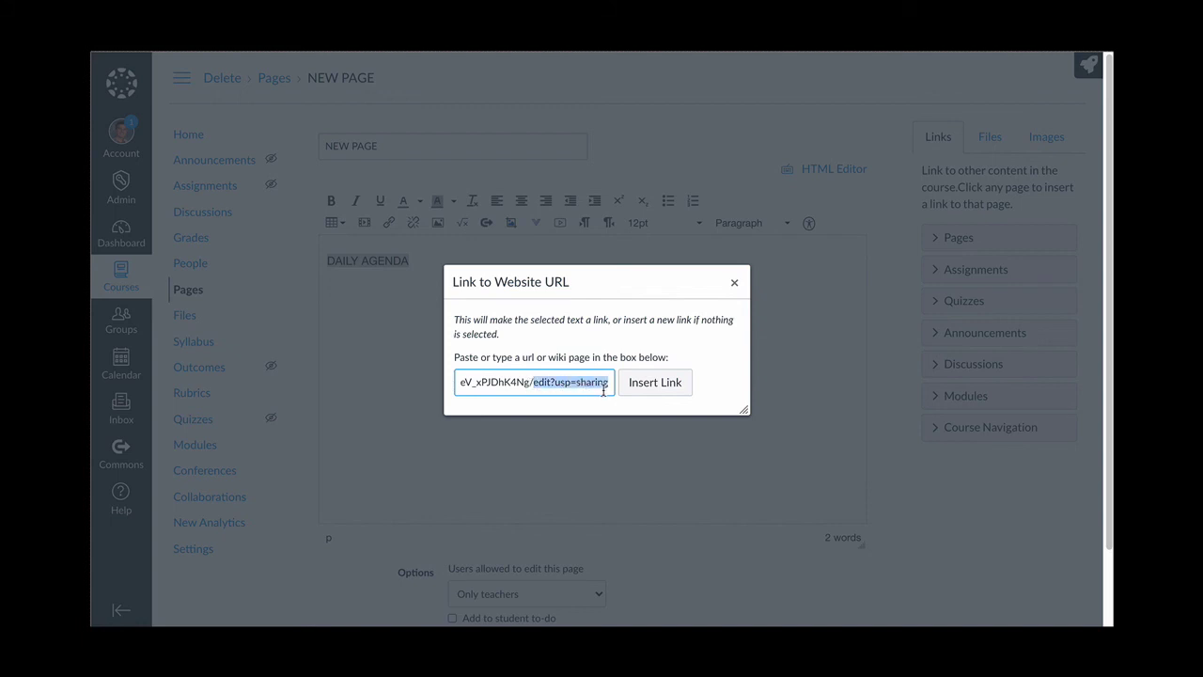
{"action": "type", "text": "PRE"}
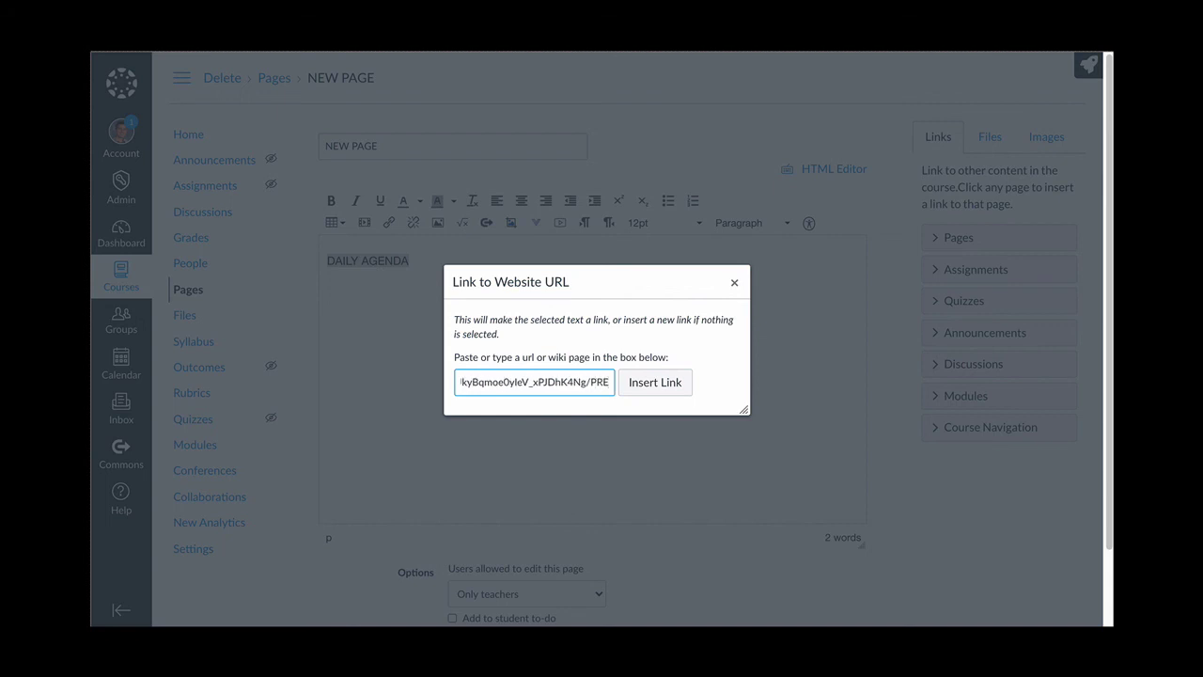
{"action": "type", "text": "VIEW"}
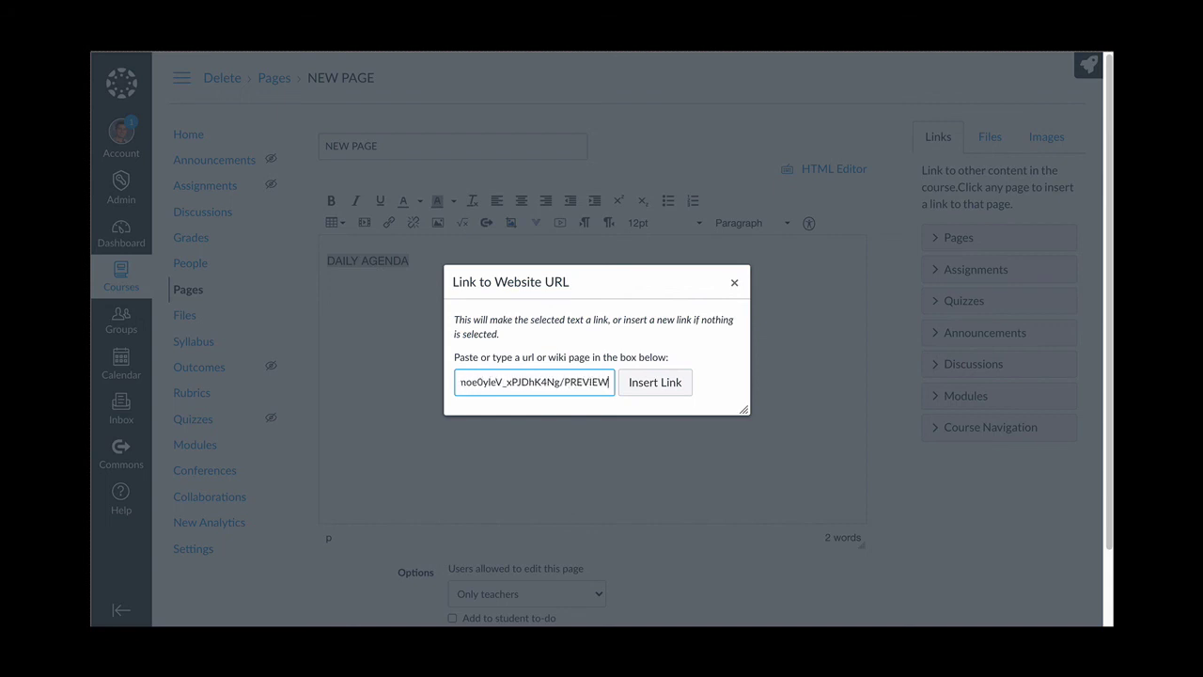
Change the URL's ending to lowercase preview and insert the link on the DAILY AGENDA text
{"action": "key", "text": "BackSpace"}
{"action": "key", "text": "BackSpace"}
{"action": "key", "text": "BackSpace"}
{"action": "key", "text": "BackSpace"}
{"action": "key", "text": "BackSpace"}
{"action": "key", "text": "BackSpace"}
{"action": "key", "text": "BackSpace"}
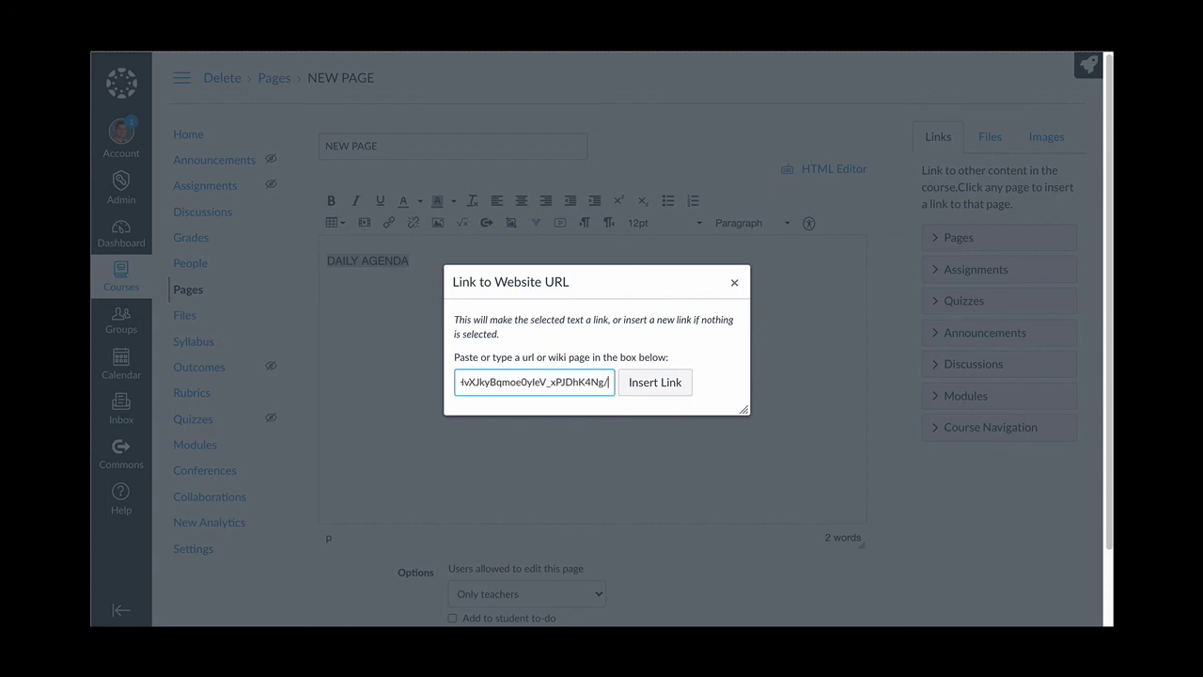
{"action": "type", "text": "preview"}
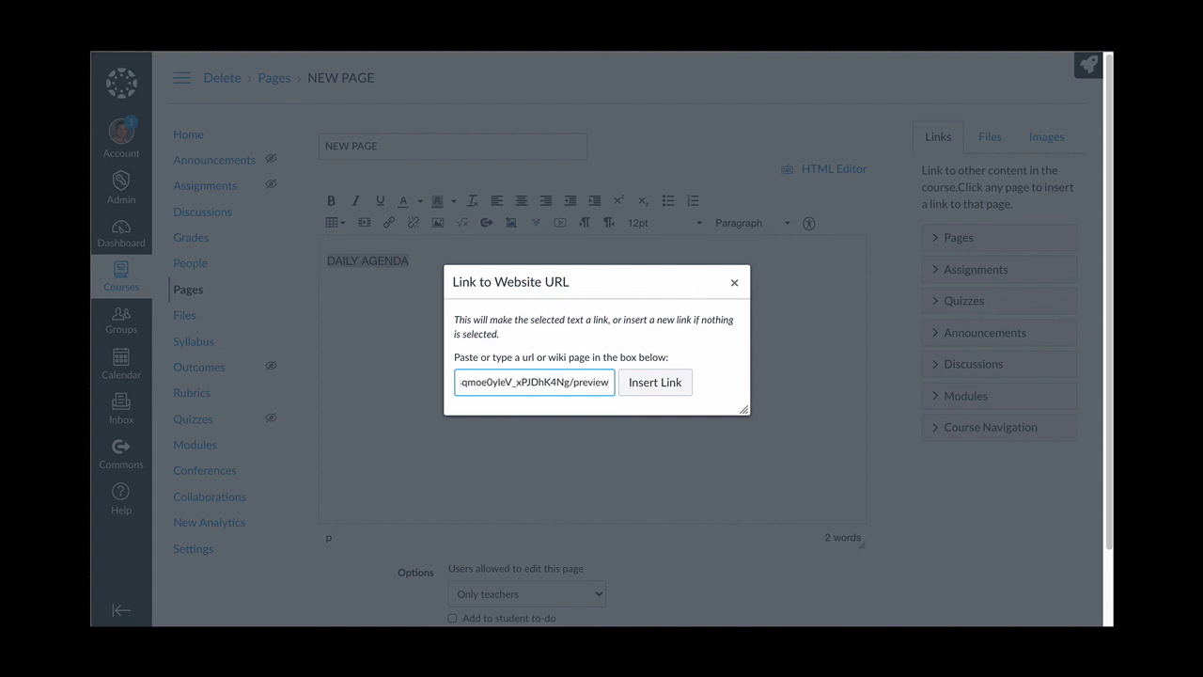
{"action": "left_click", "coordinate": [640, 386]}
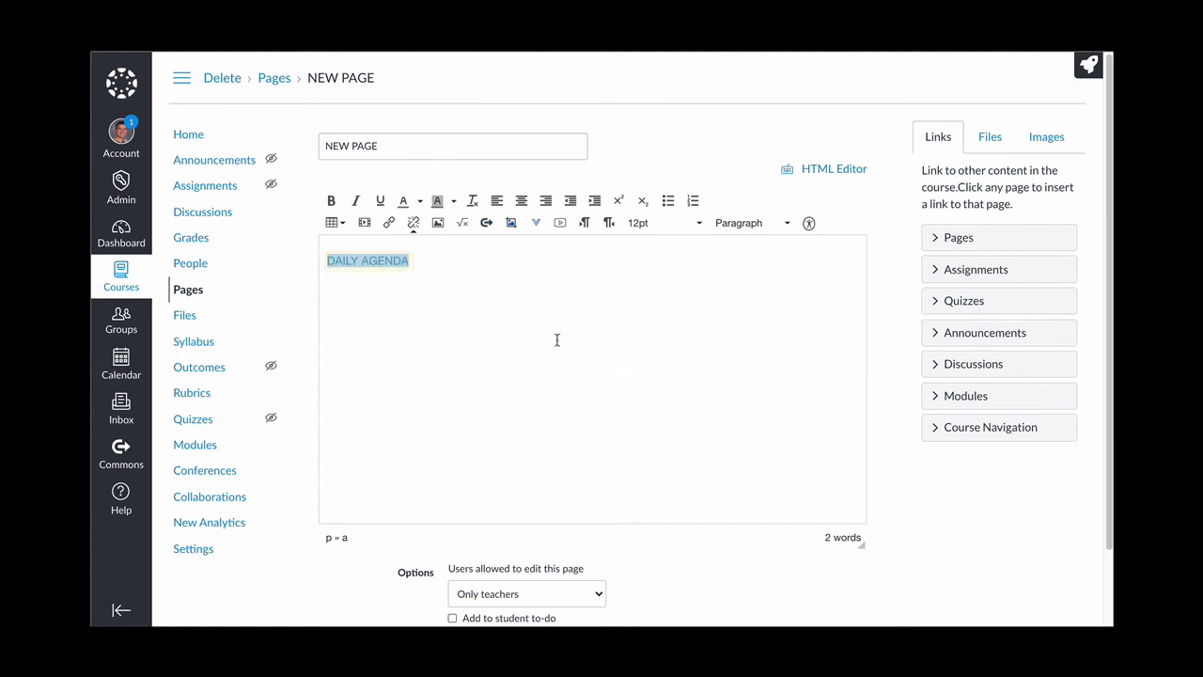
Start a new line after the linked DAILY AGENDA text and save the page
{"action": "key", "text": "Right"}
{"action": "key", "text": "Return"}
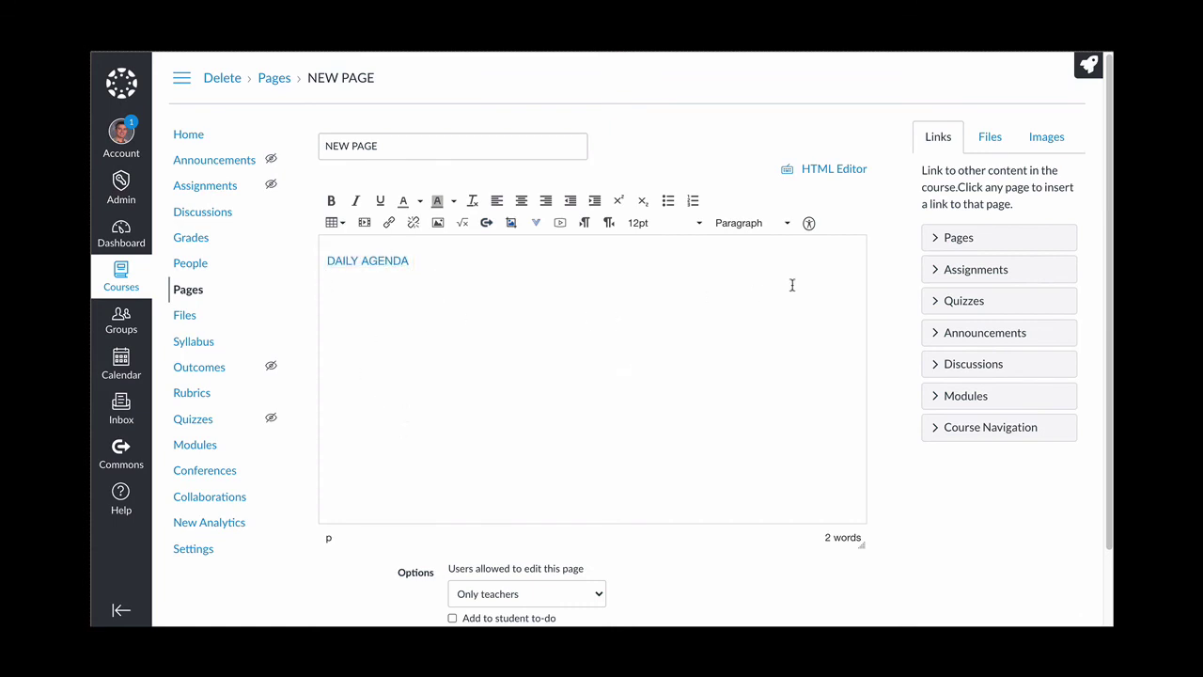
{"action": "scroll", "coordinate": [769, 459], "scroll_direction": "down", "scroll_amount": 1}
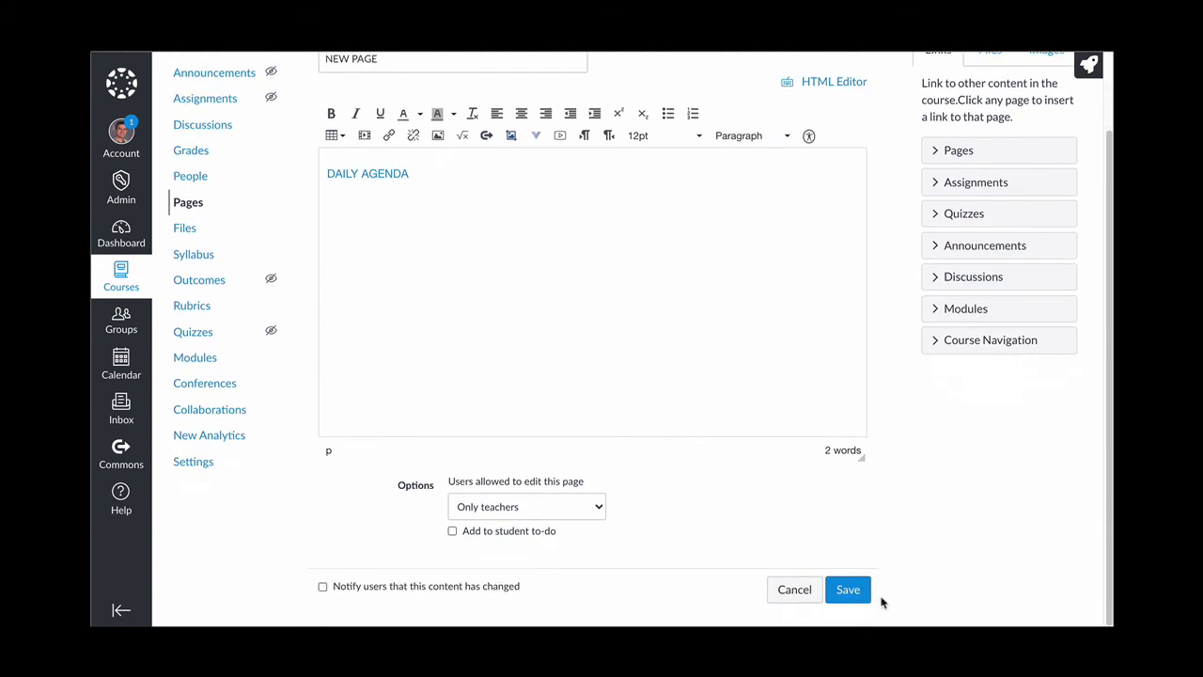
{"action": "left_click", "coordinate": [849, 589]}
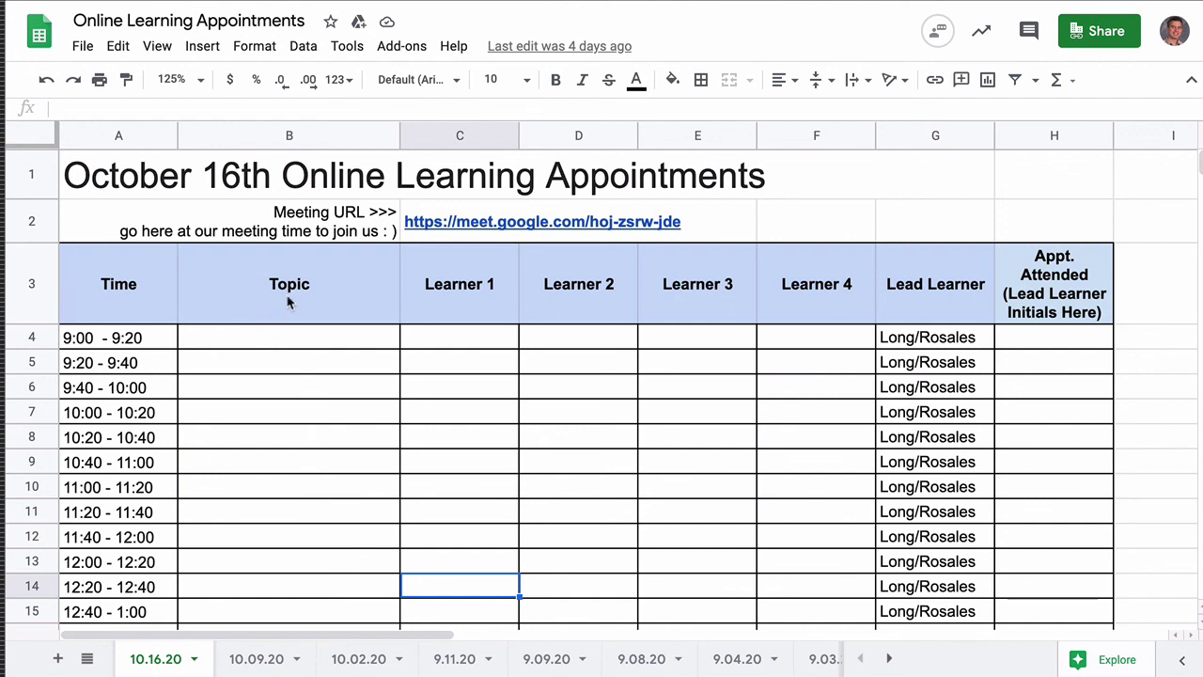
Look at the Topic and Learner 1 cells of the 10:40 - 11:00 slot in the Online Learning Appointments spreadsheet
{"action": "left_click", "coordinate": [263, 462]}
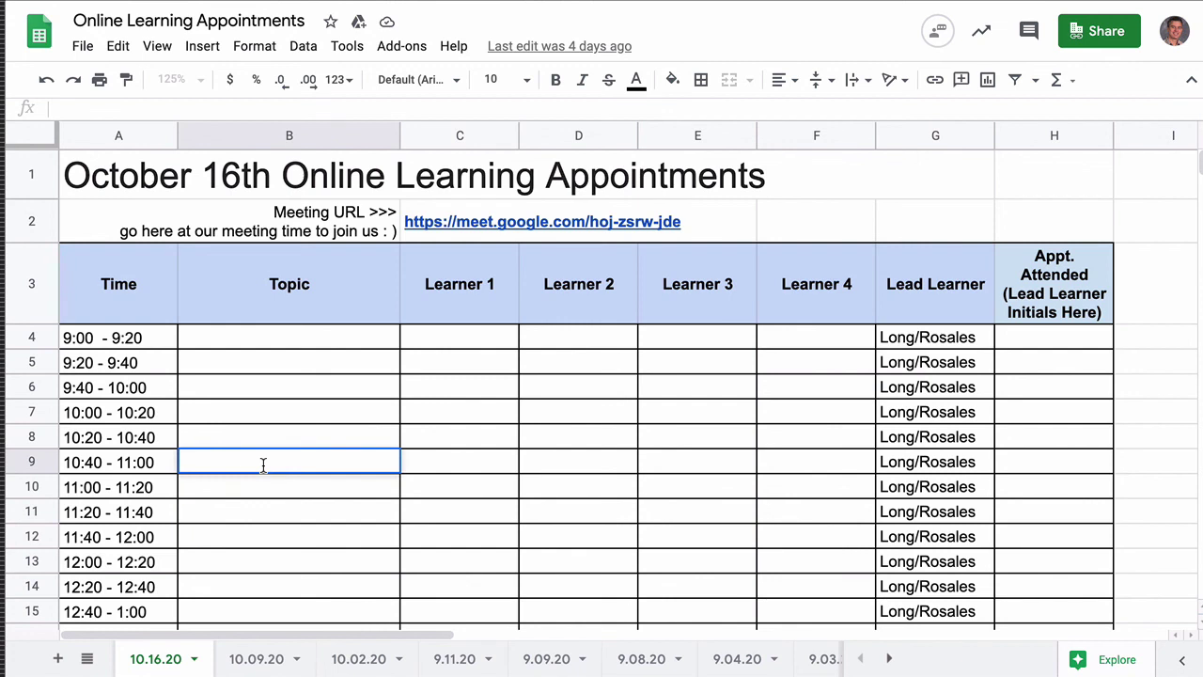
{"action": "double_click", "coordinate": [264, 462]}
{"action": "left_click", "coordinate": [459, 462]}
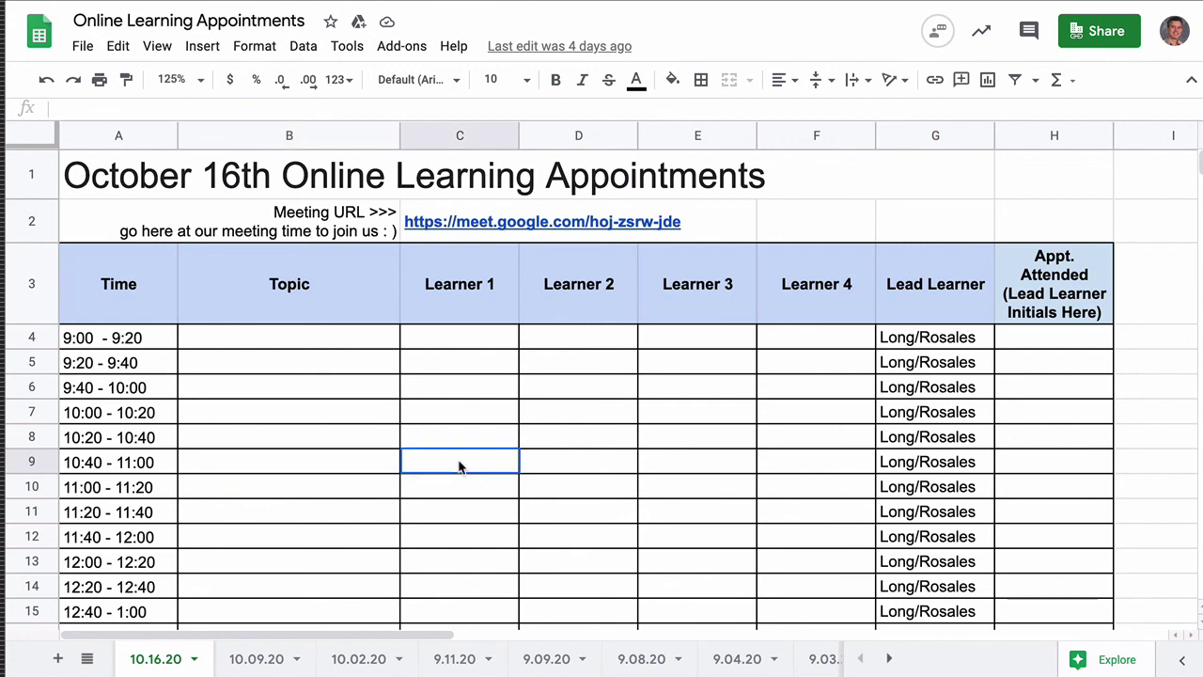